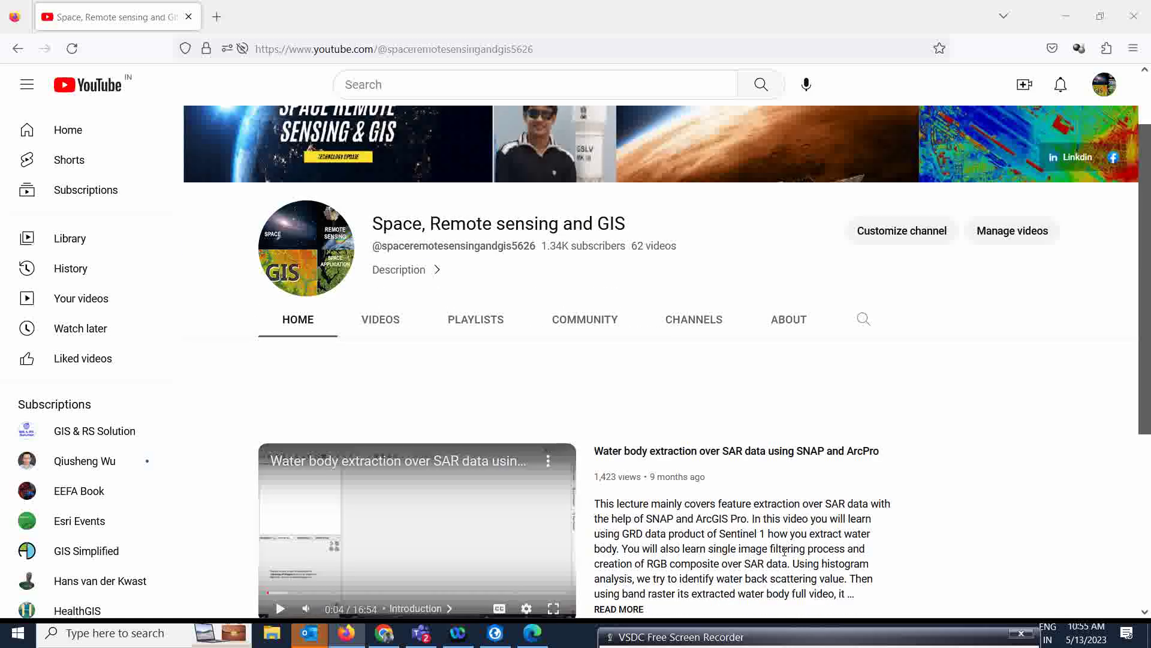
scroll(786, 556, "down", 4)
scroll(785, 556, "up", 4)
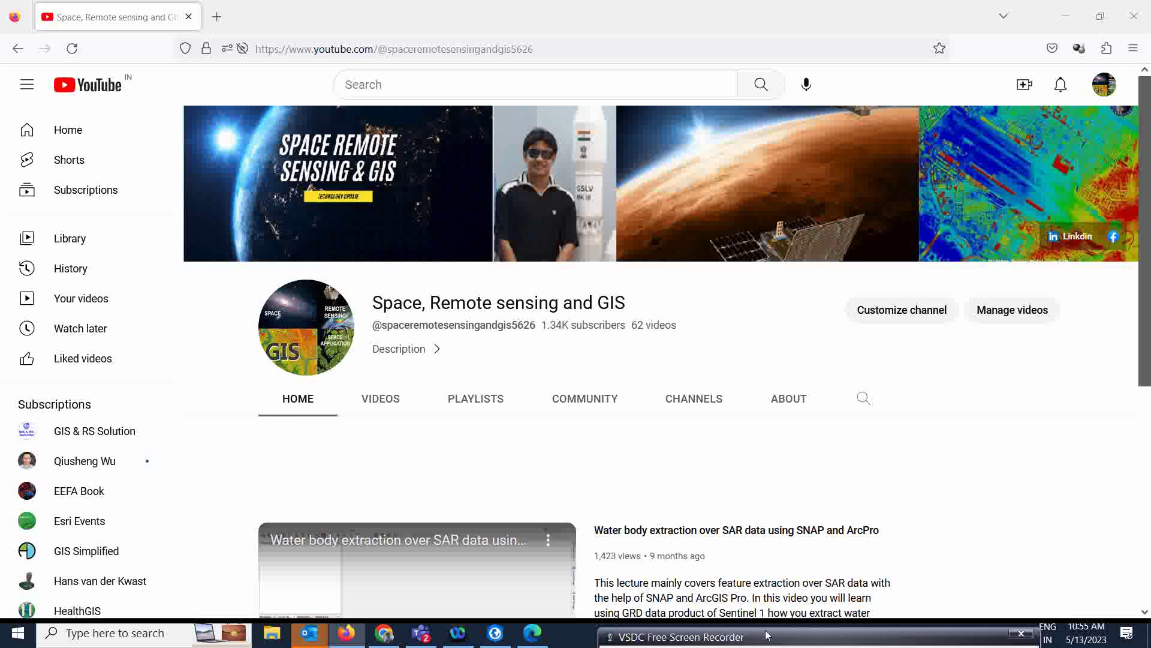
mouse_move(757, 638)
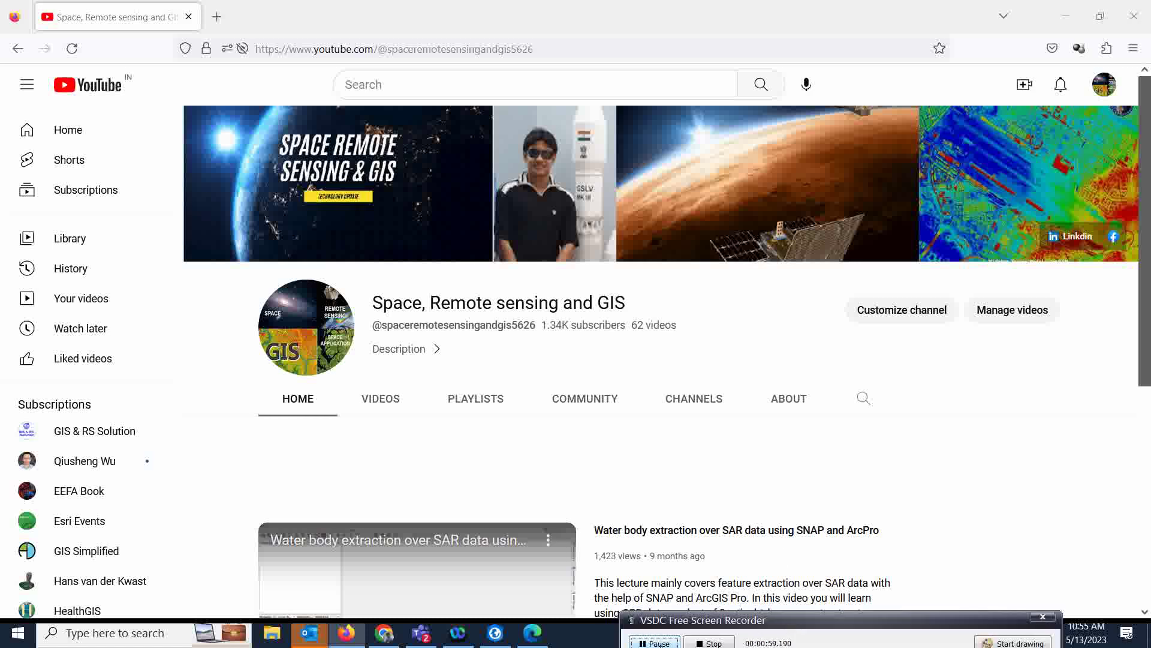
Switch to ArcGIS Pro and add a folder connection to the test1 folder in Tech support Training 2023 on DATA1 (E:)
left_click(496, 633)
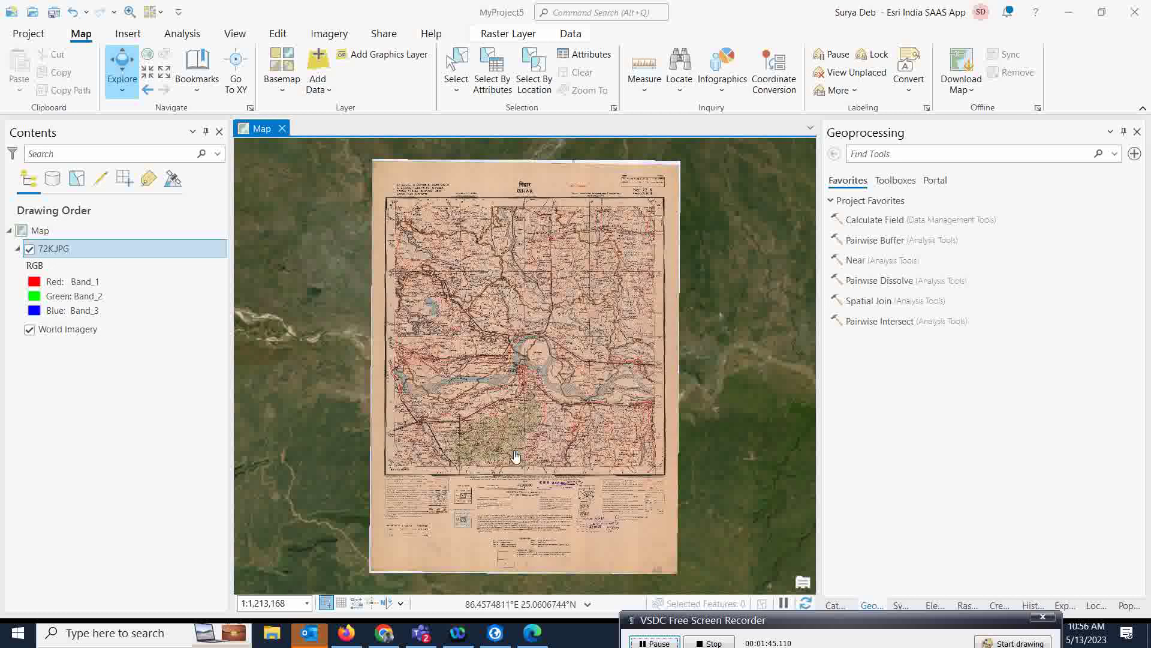
left_click(836, 605)
double_click(862, 273)
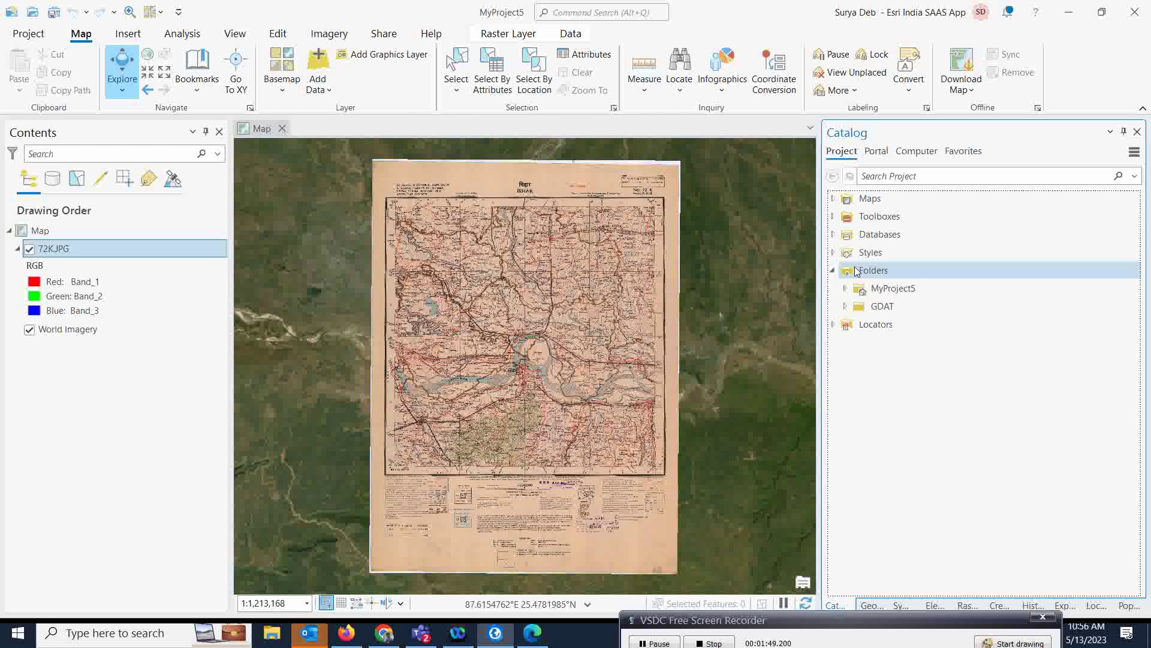
double_click(862, 273)
right_click(862, 273)
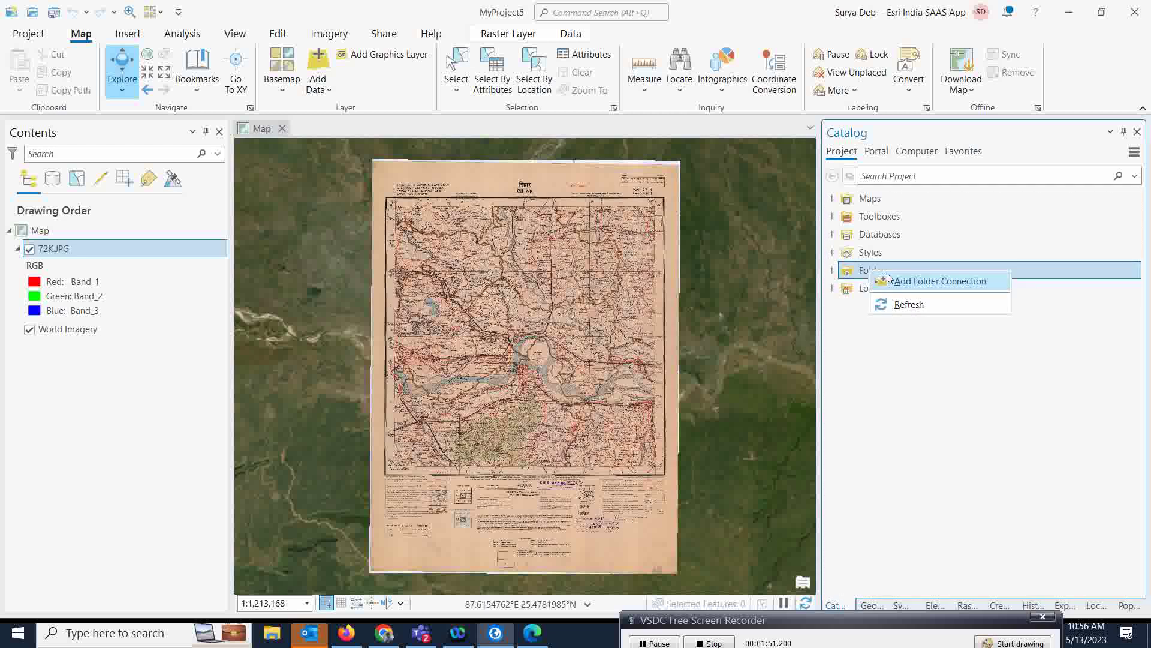
left_click(882, 285)
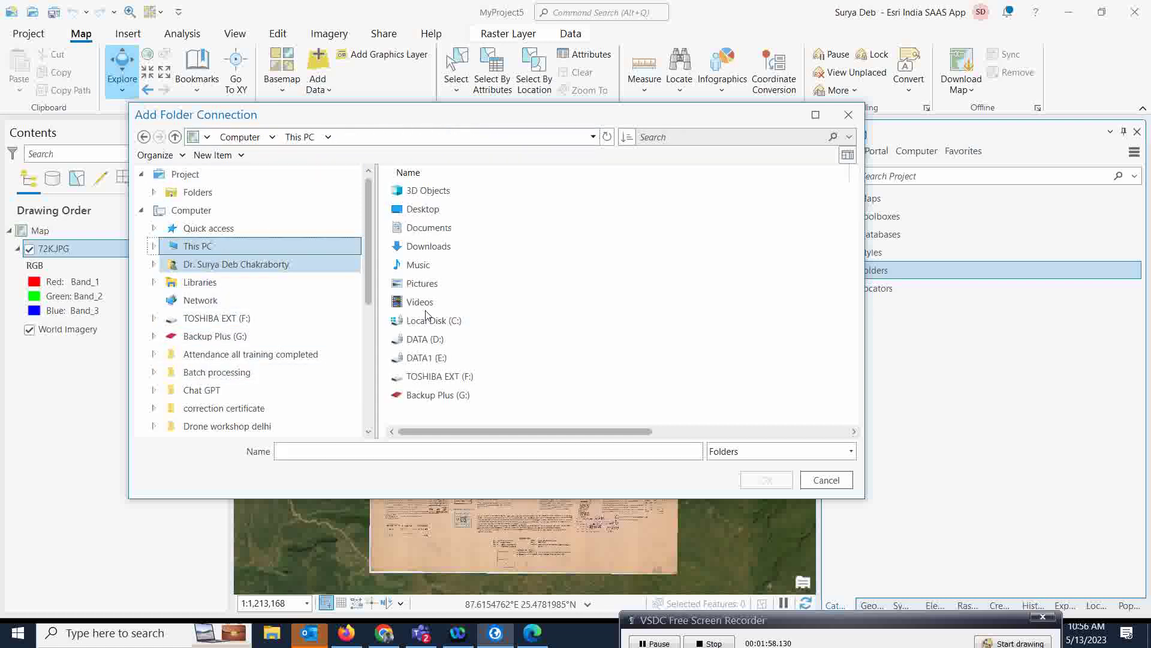
double_click(441, 359)
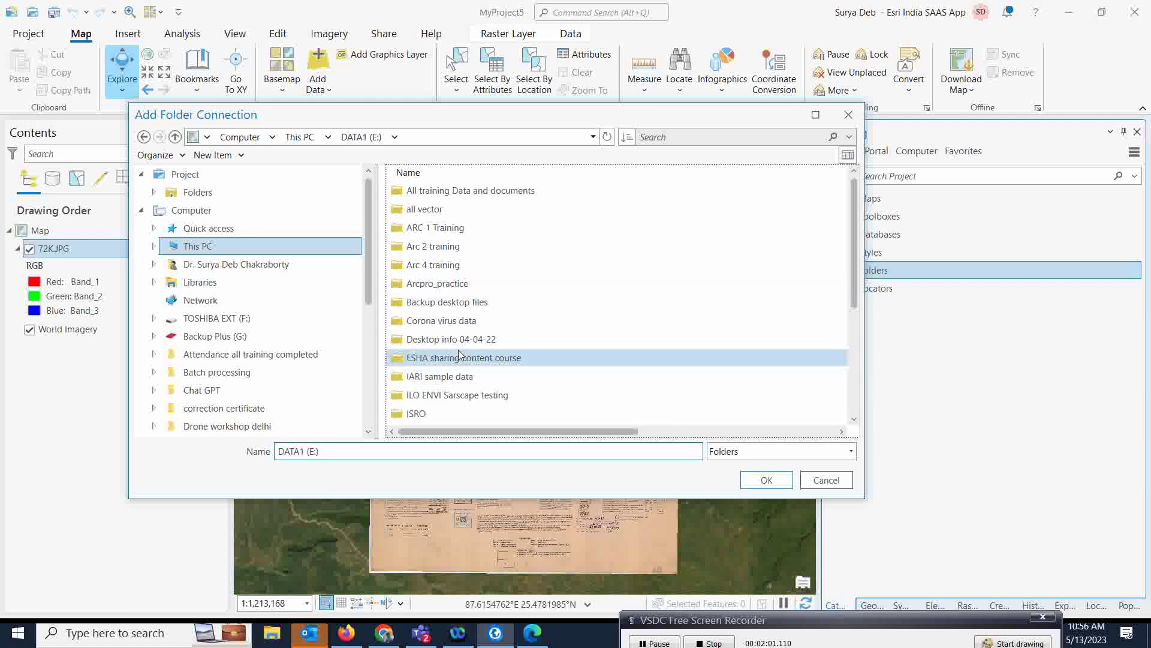
scroll(459, 354, "down", 2)
scroll(466, 366, "down", 1)
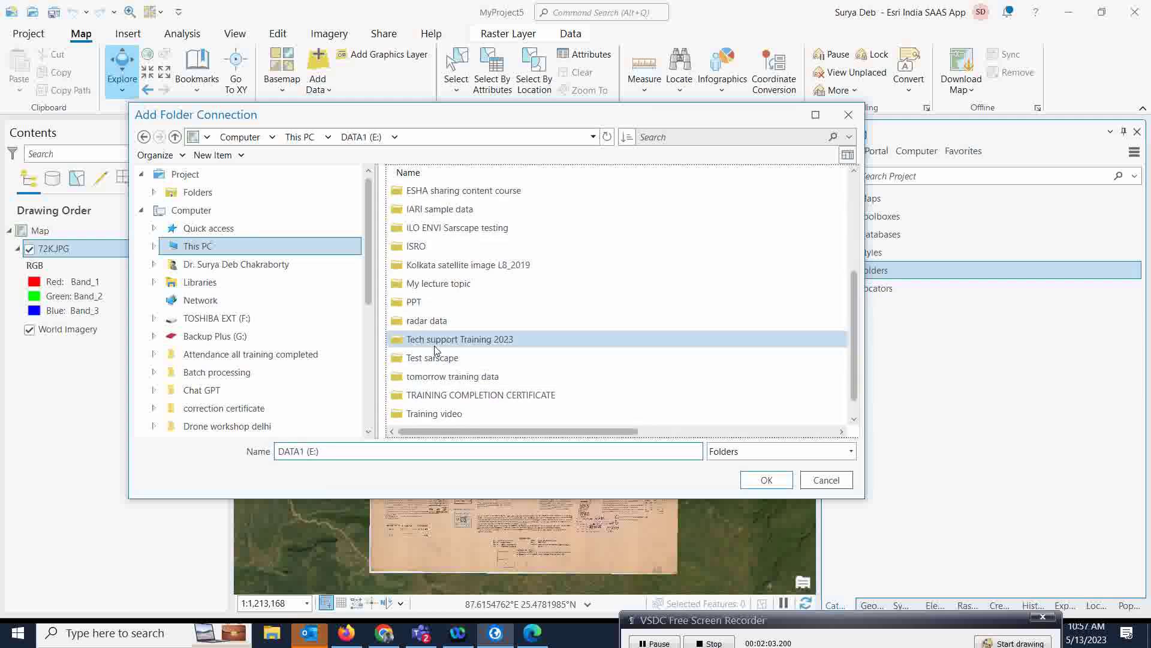
double_click(451, 339)
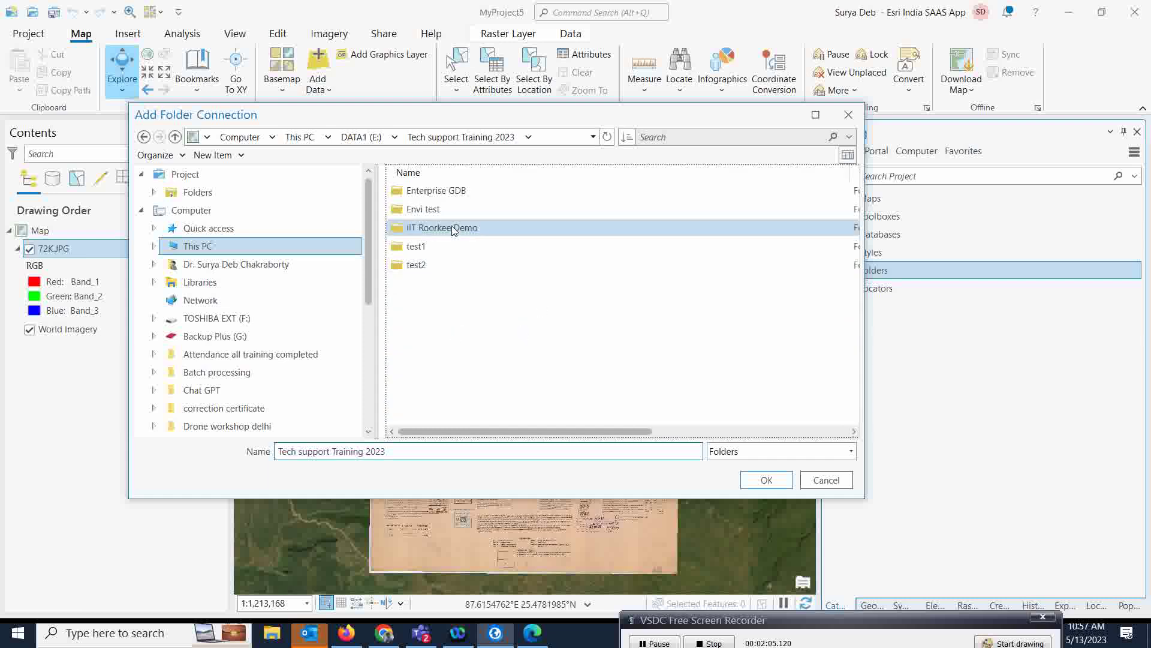
left_click(414, 247)
left_click(766, 480)
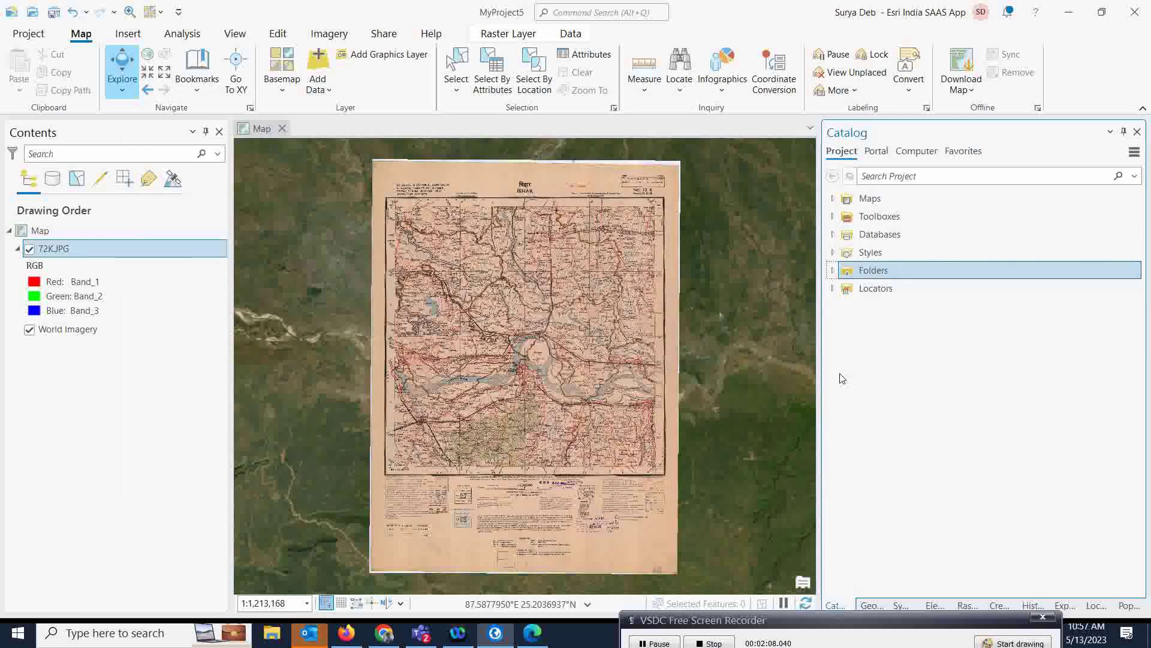
Create a new file geodatabase in the connected test1 folder and expand the folder to list its contents
left_click(833, 270)
left_click(875, 327)
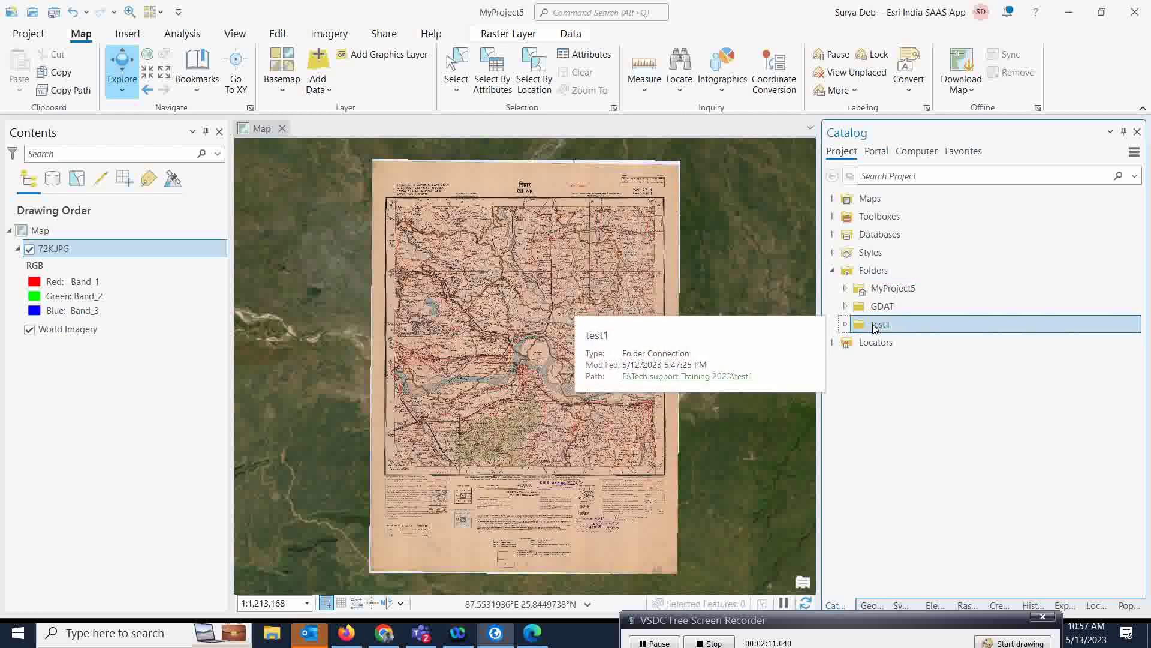
right_click(875, 327)
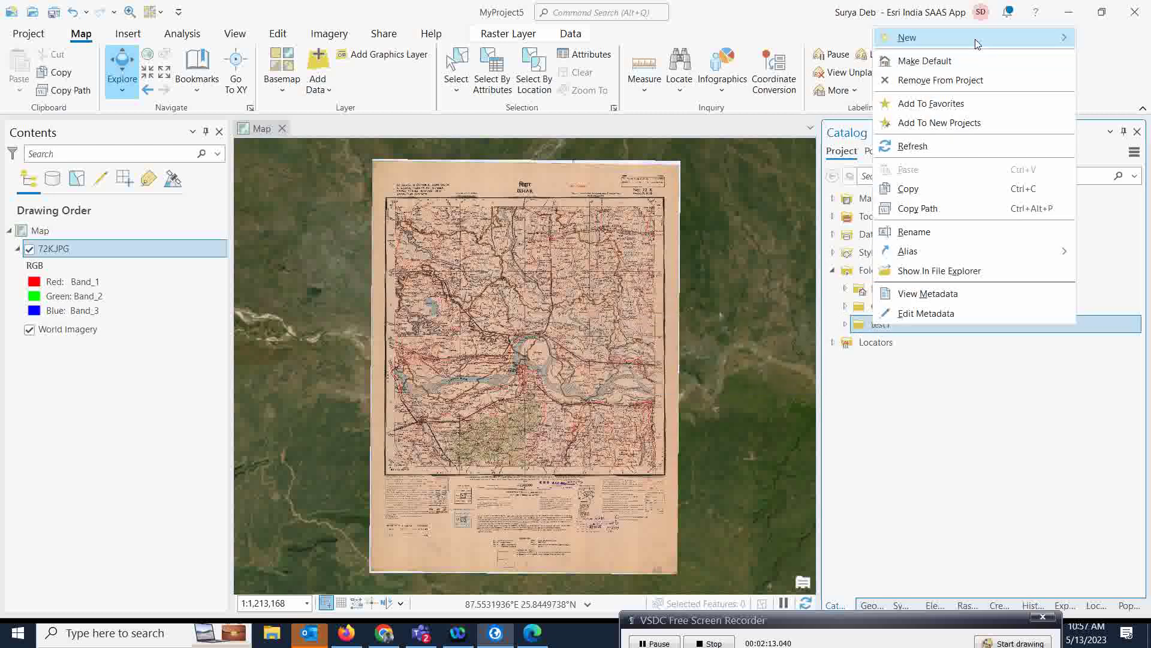
mouse_move(978, 42)
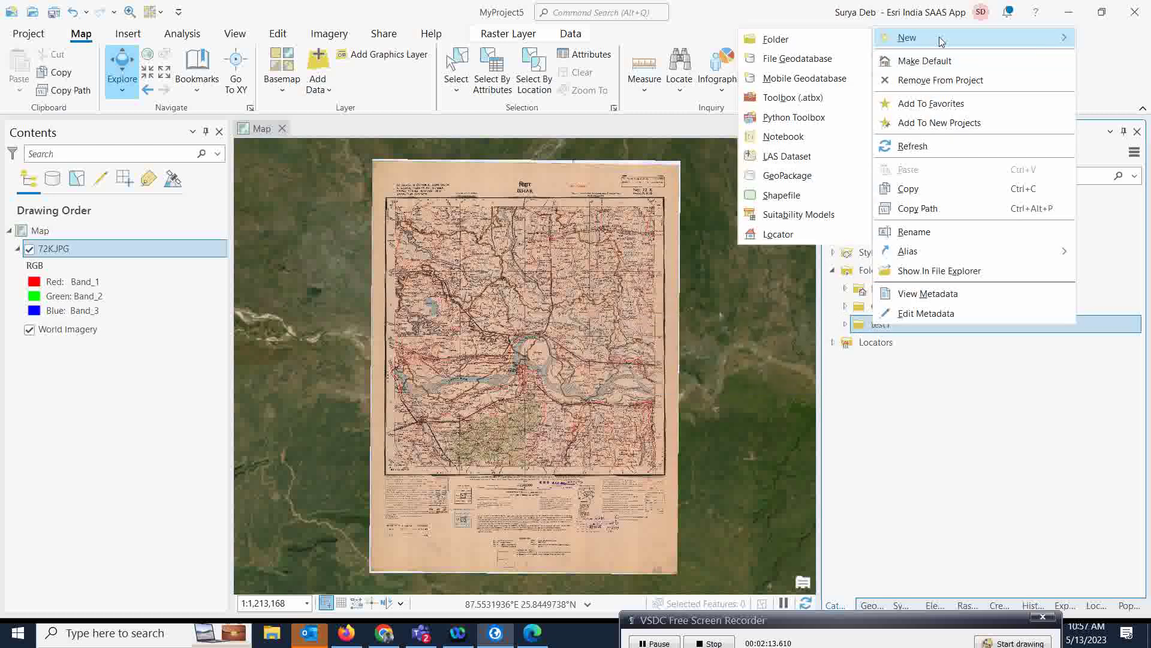
left_click(799, 60)
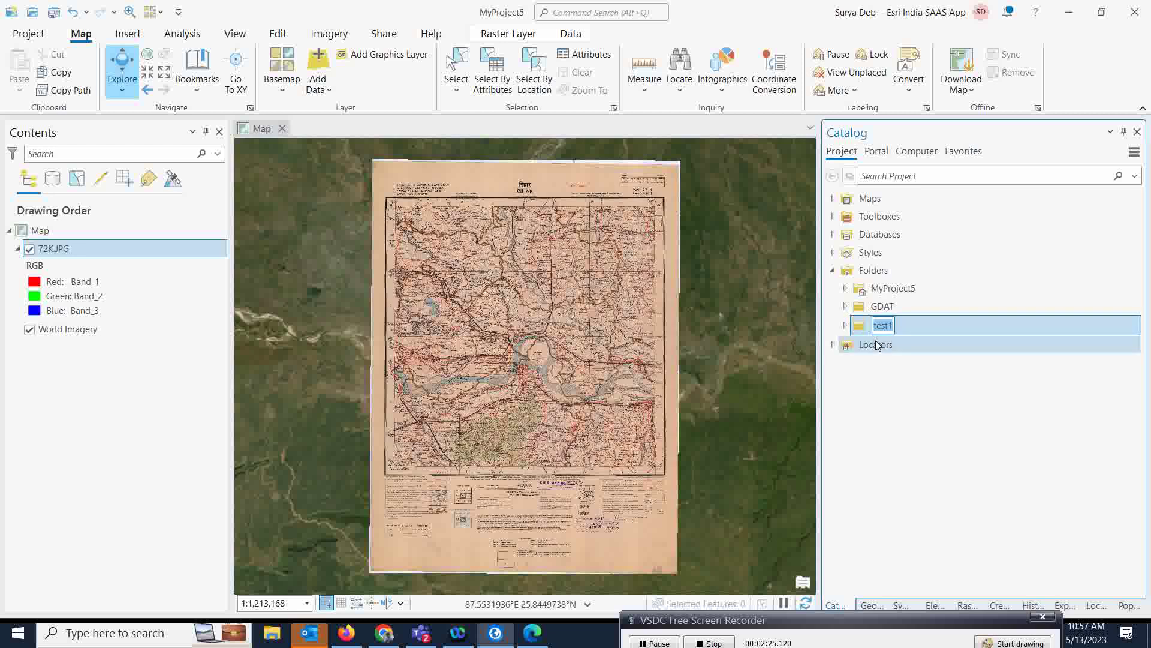
key("Return")
left_click(845, 324)
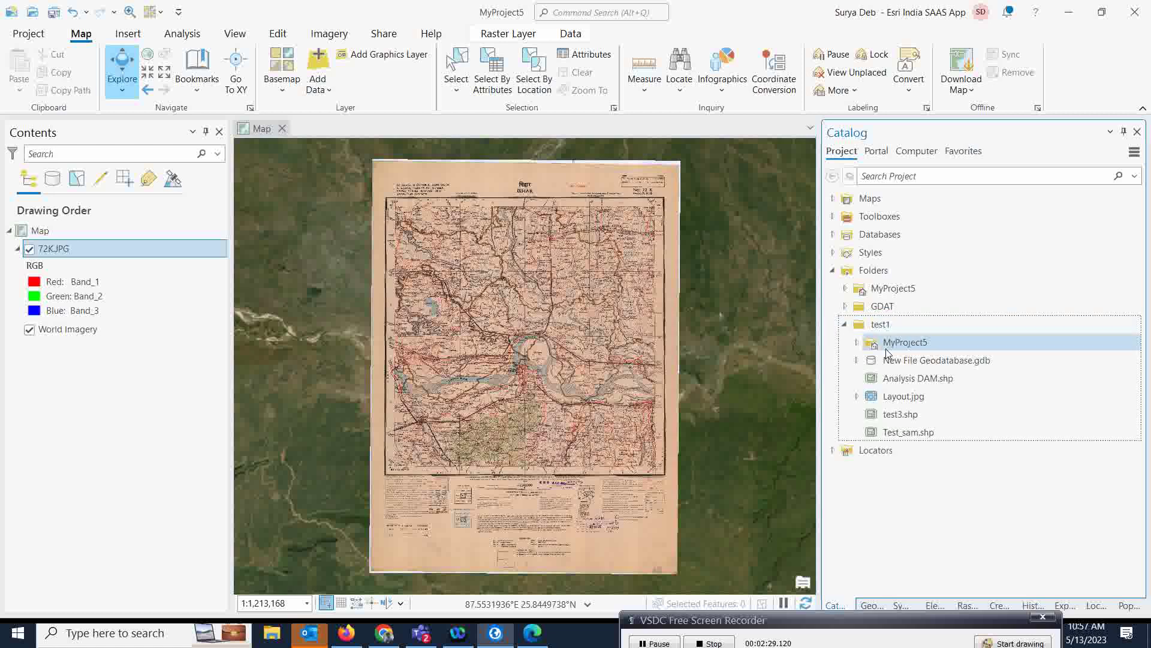
Rename the new file geodatabase in the test1 folder as TopologyTest
right_click(903, 361)
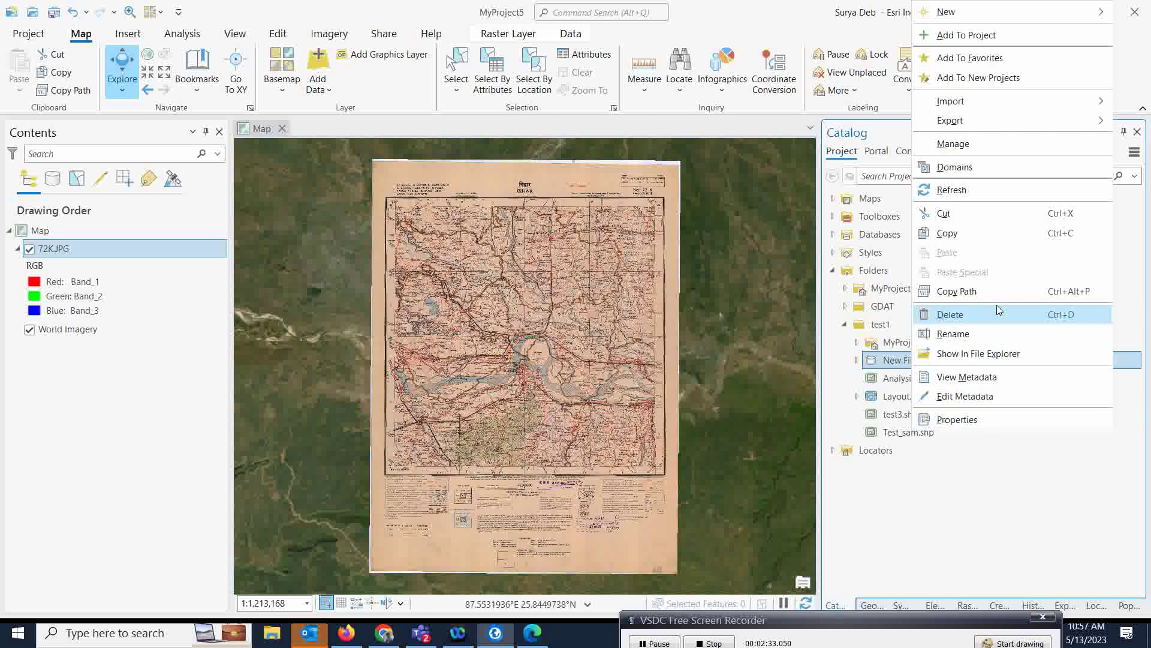
left_click(952, 334)
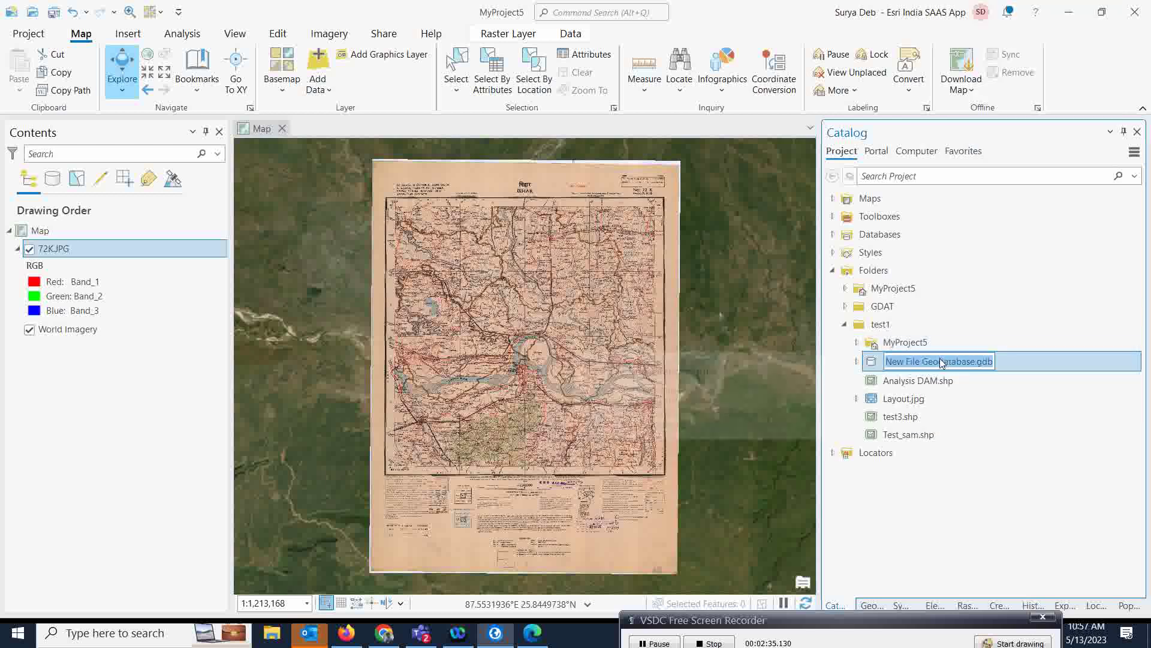
key("BackSpace")
type("Topology")
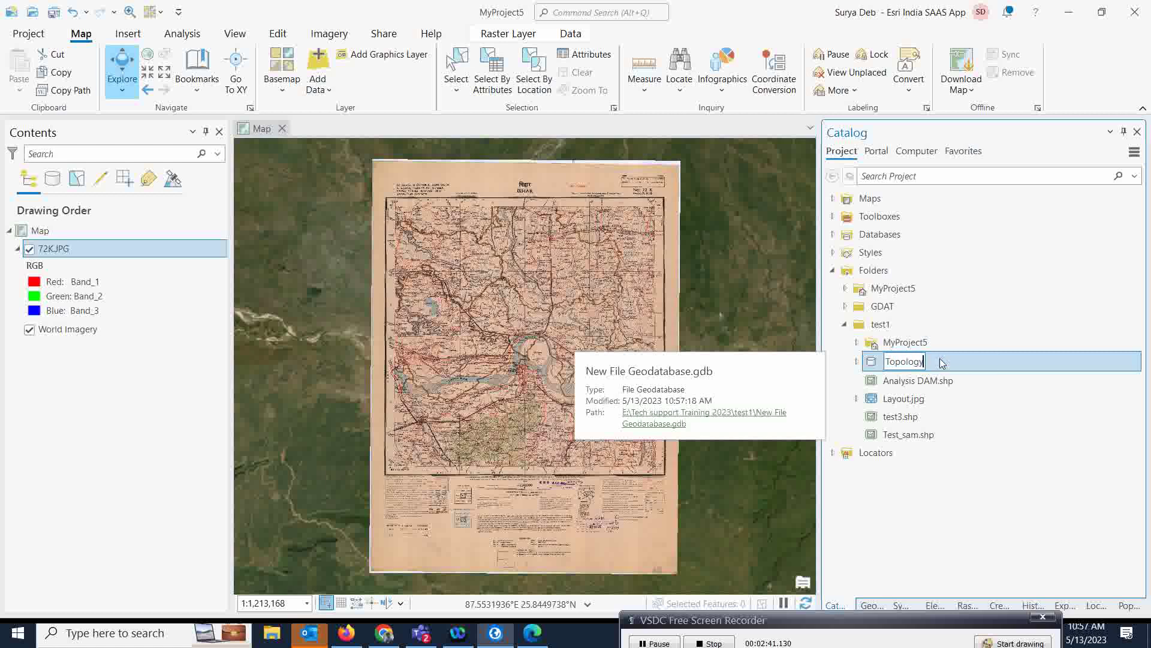
type("Test")
key("Return")
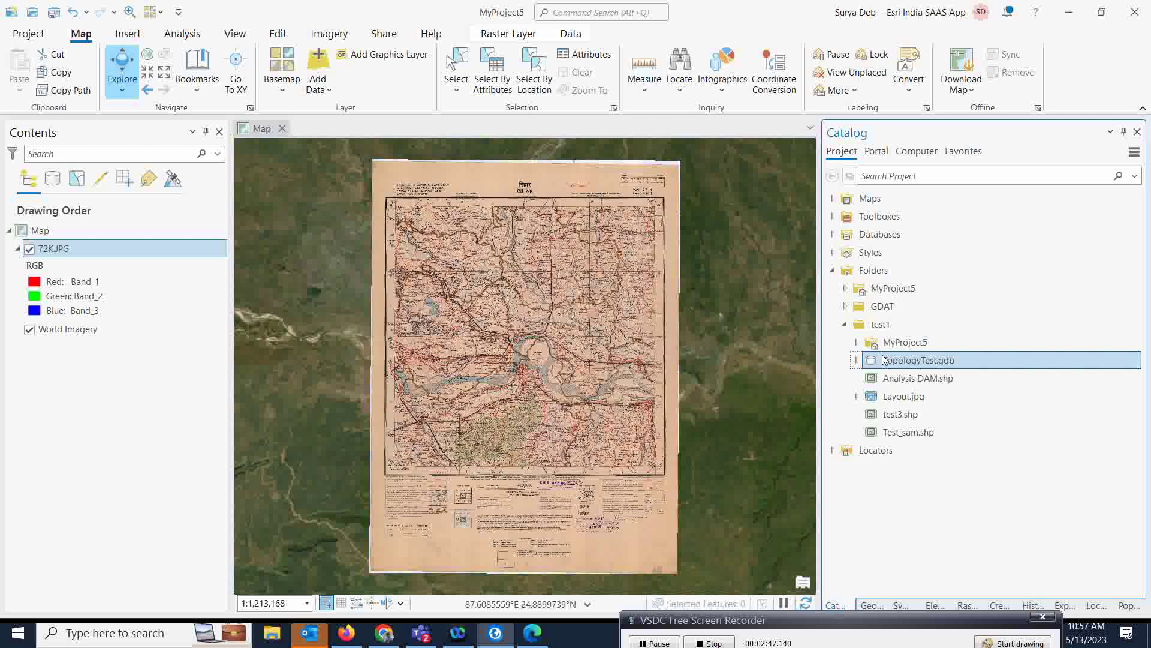
Start a new feature dataset in TopologyTest.gdb and name it TopologyTesting
mouse_move(894, 362)
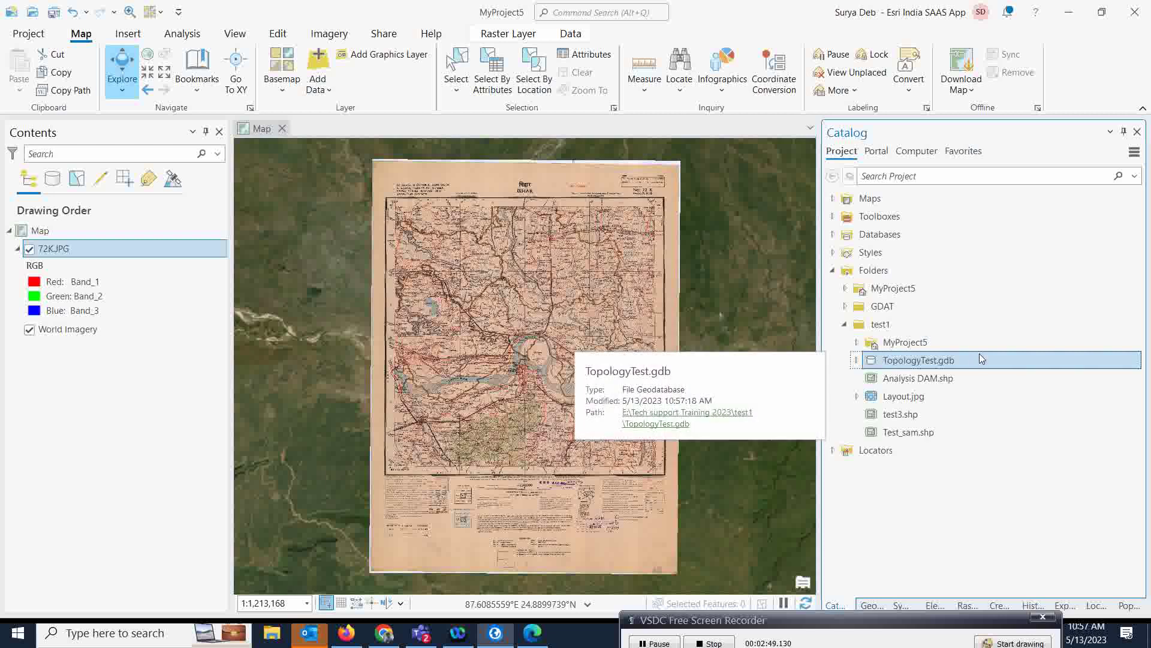
right_click(911, 367)
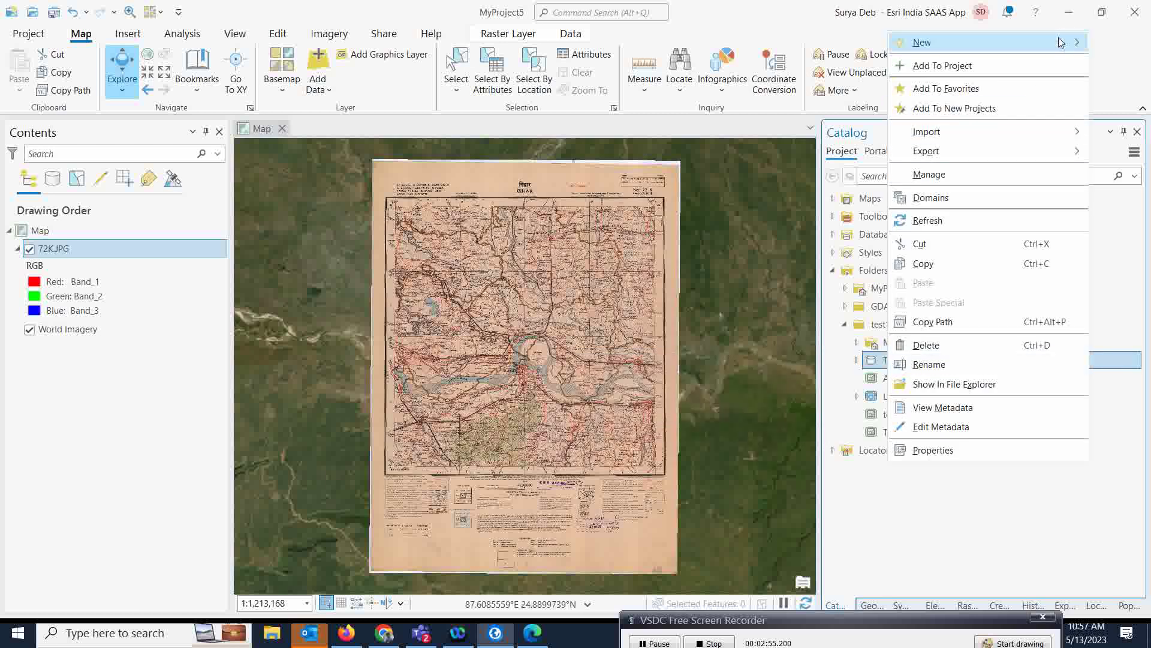
mouse_move(1069, 44)
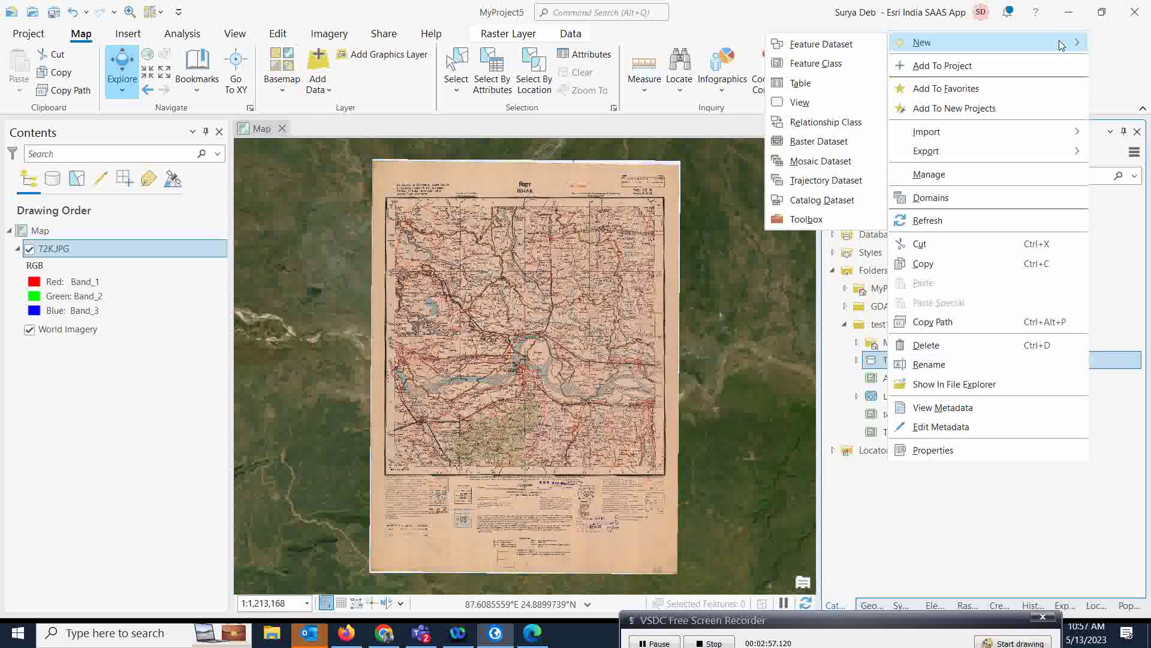
left_click(875, 45)
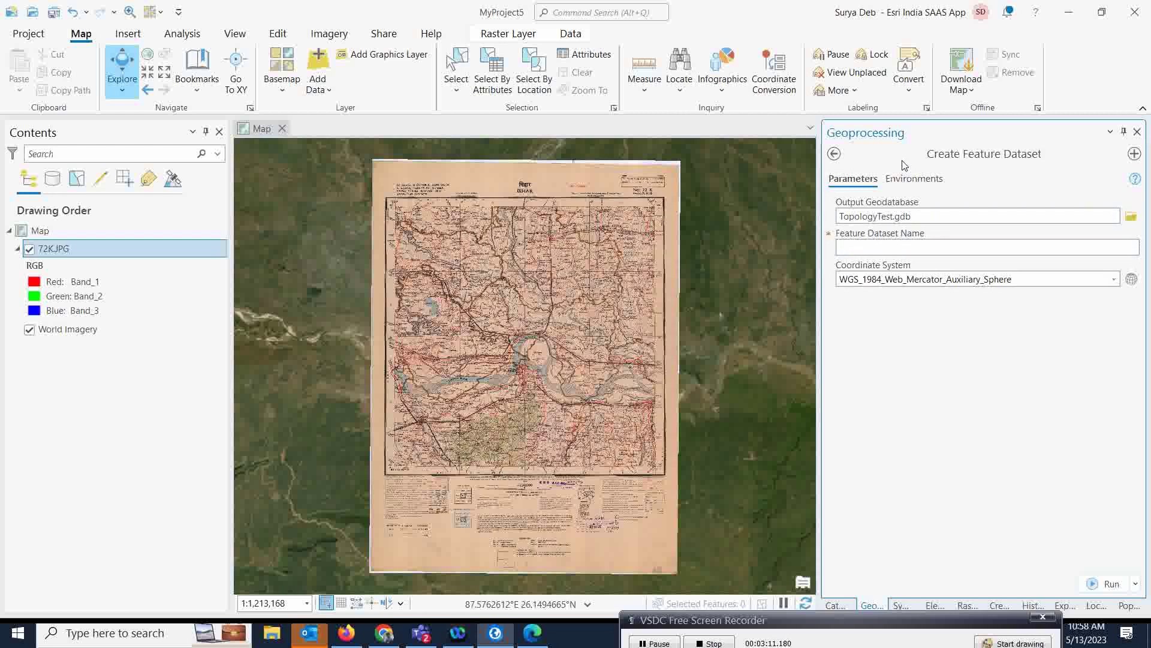
left_click(893, 247)
type("Topology")
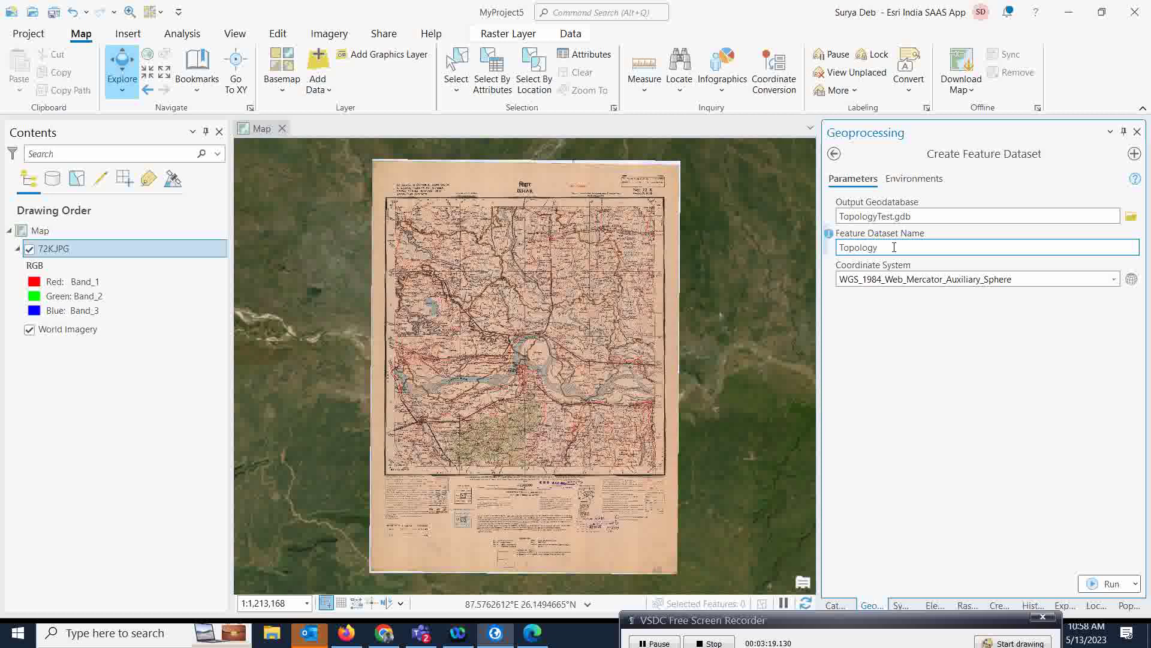
type("Testing")
left_click(946, 395)
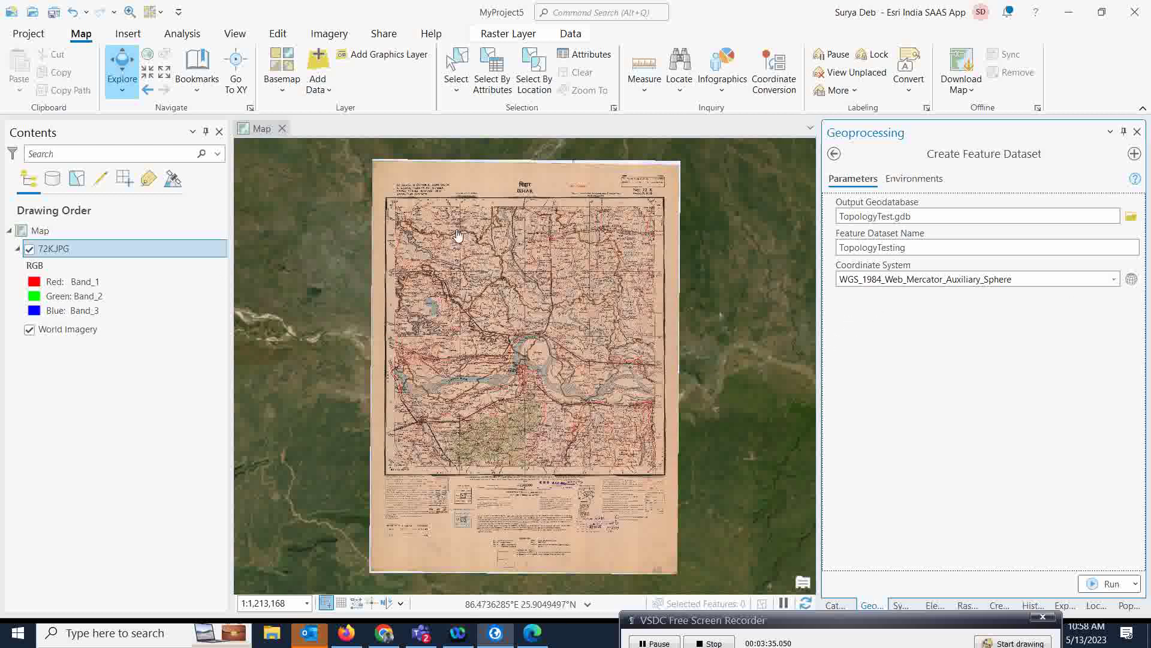
Set the feature dataset's coordinate system to GCS_WGS_1984 from the scanned map layer and run Create Feature Dataset
left_click(1114, 279)
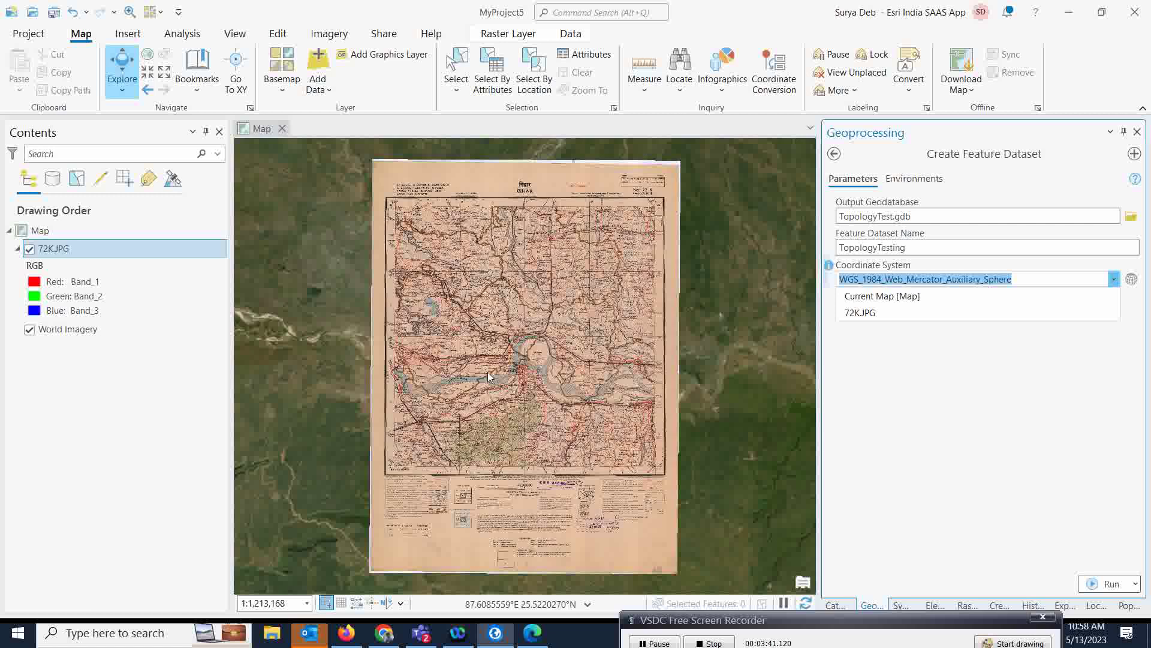
left_click(873, 313)
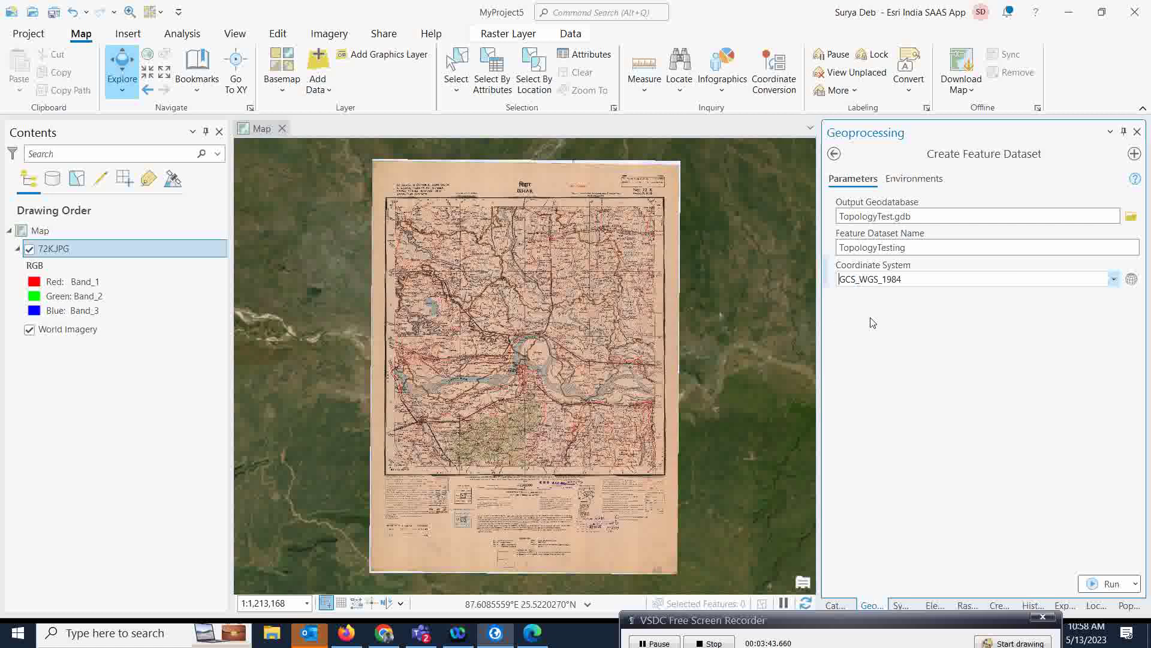
left_click(1114, 281)
left_click(918, 310)
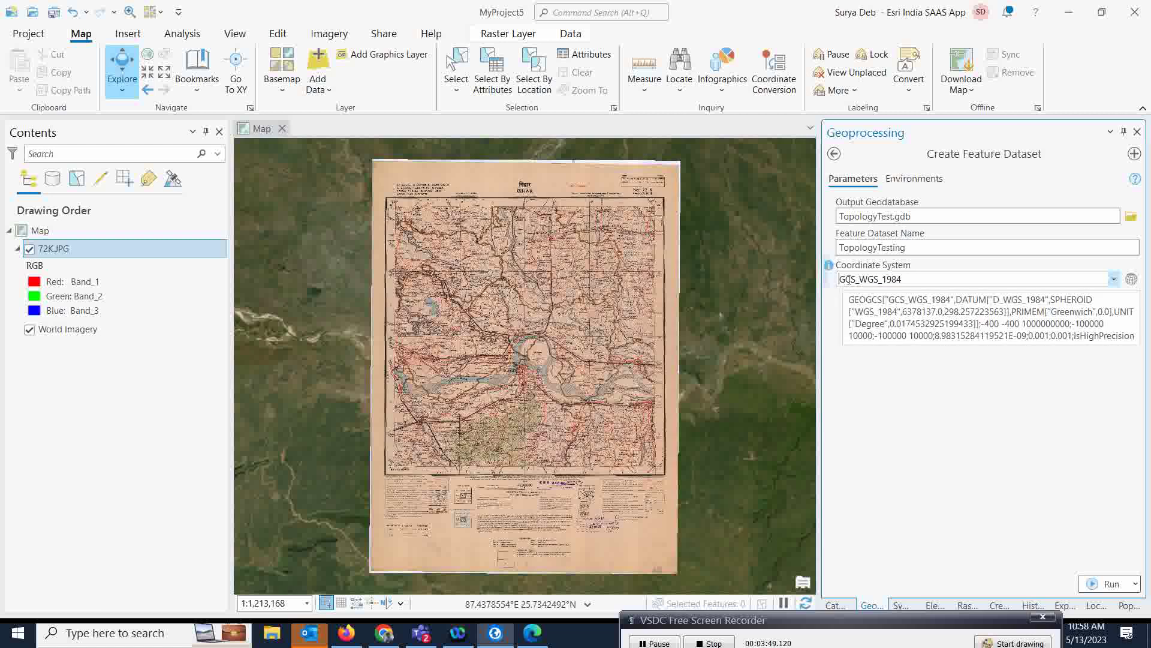
left_click(1115, 281)
left_click(941, 295)
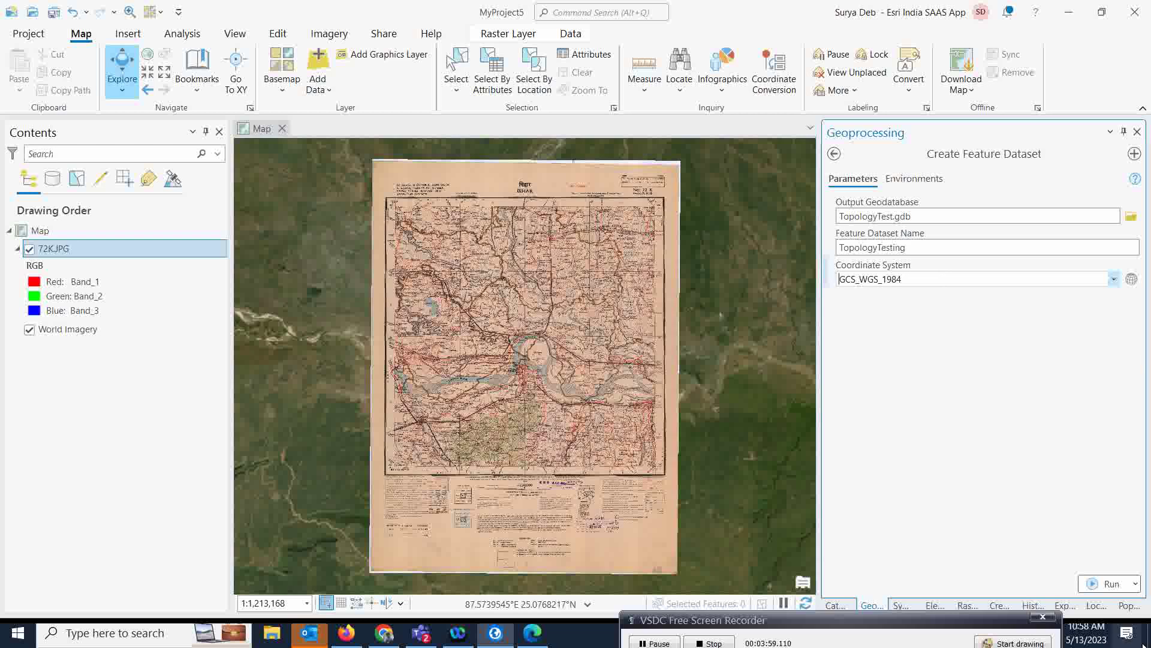
left_click(1093, 585)
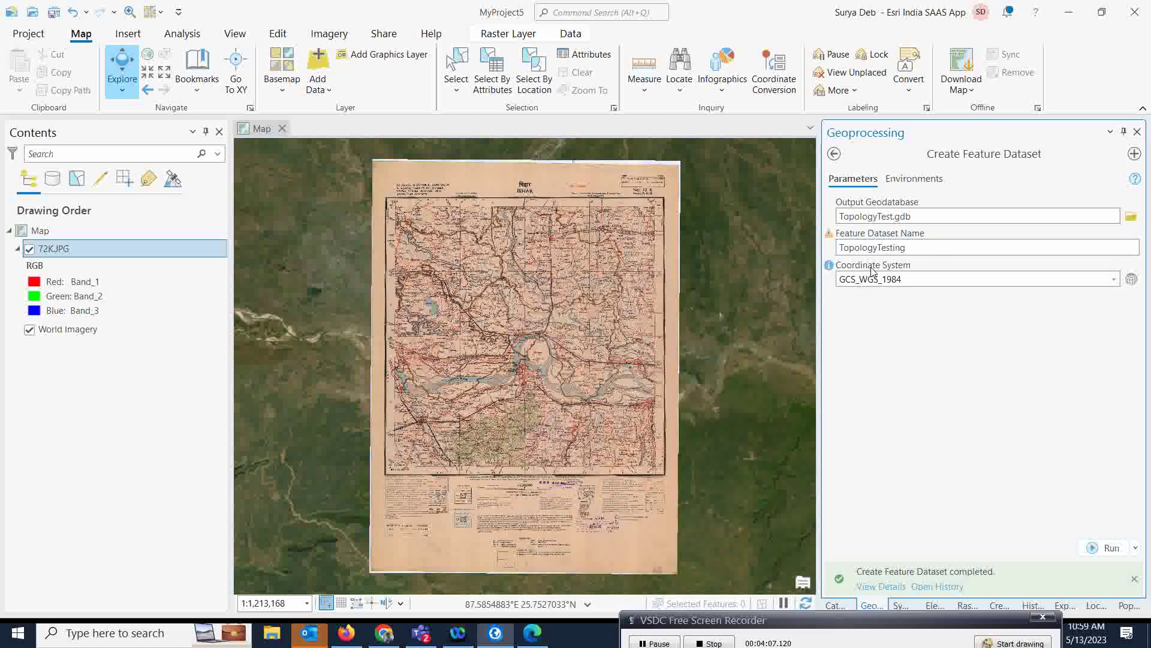
Start a new feature class in the TopologyTesting feature dataset of TopologyTest.gdb
left_click(834, 155)
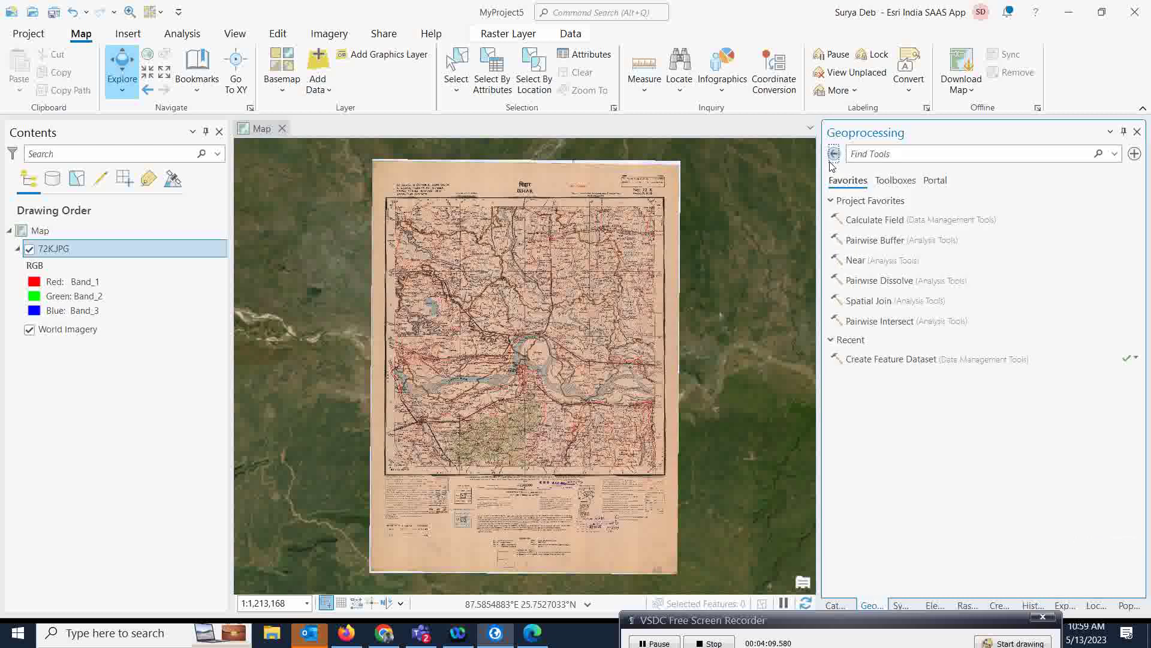
left_click(837, 606)
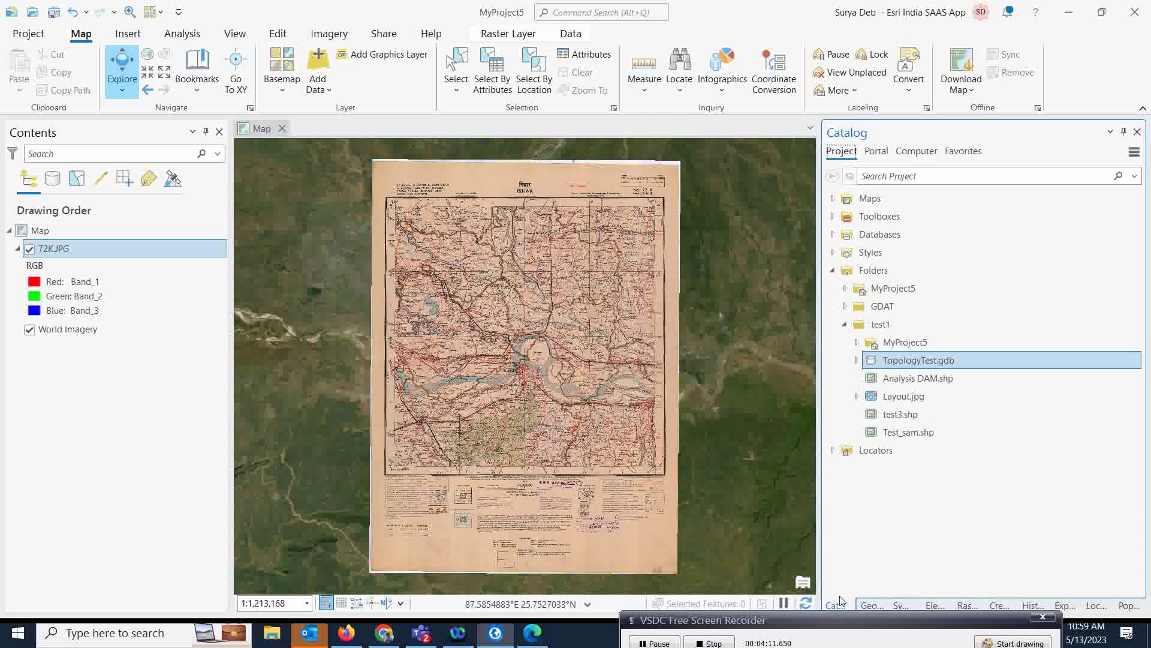
left_click(857, 361)
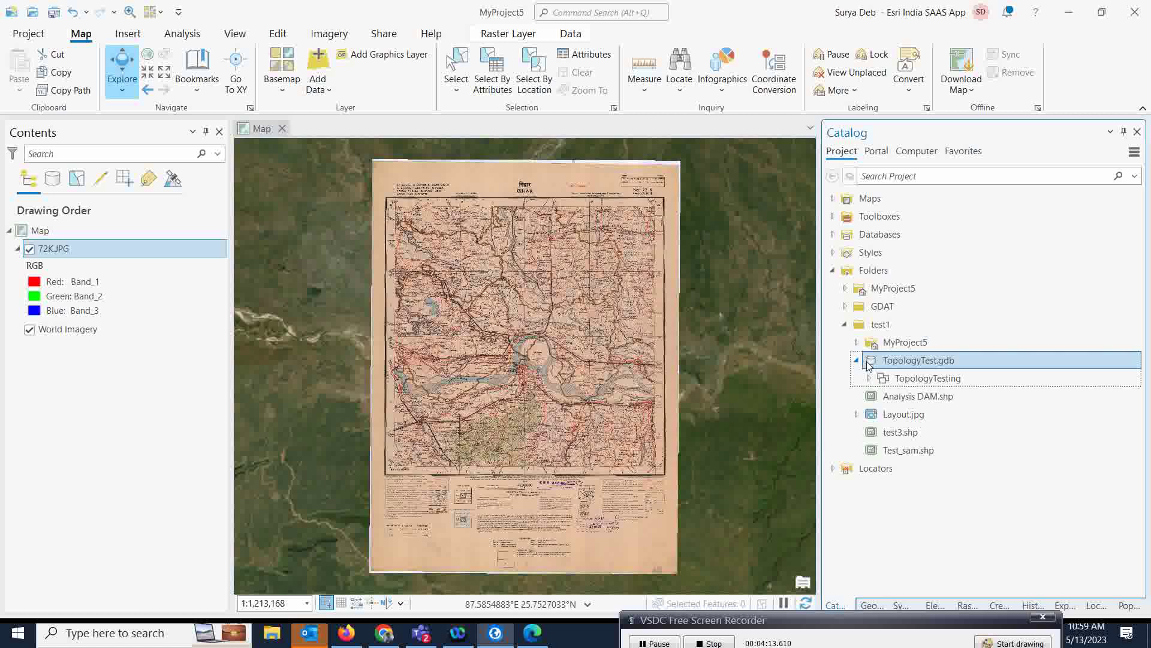
left_click(942, 382)
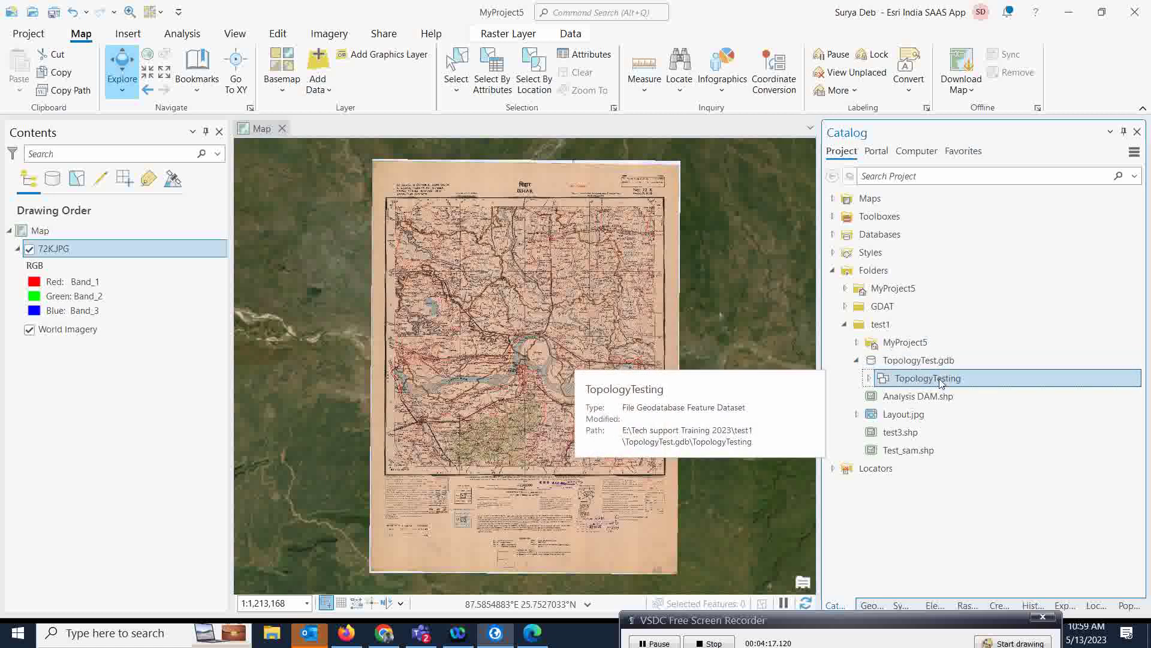
right_click(941, 382)
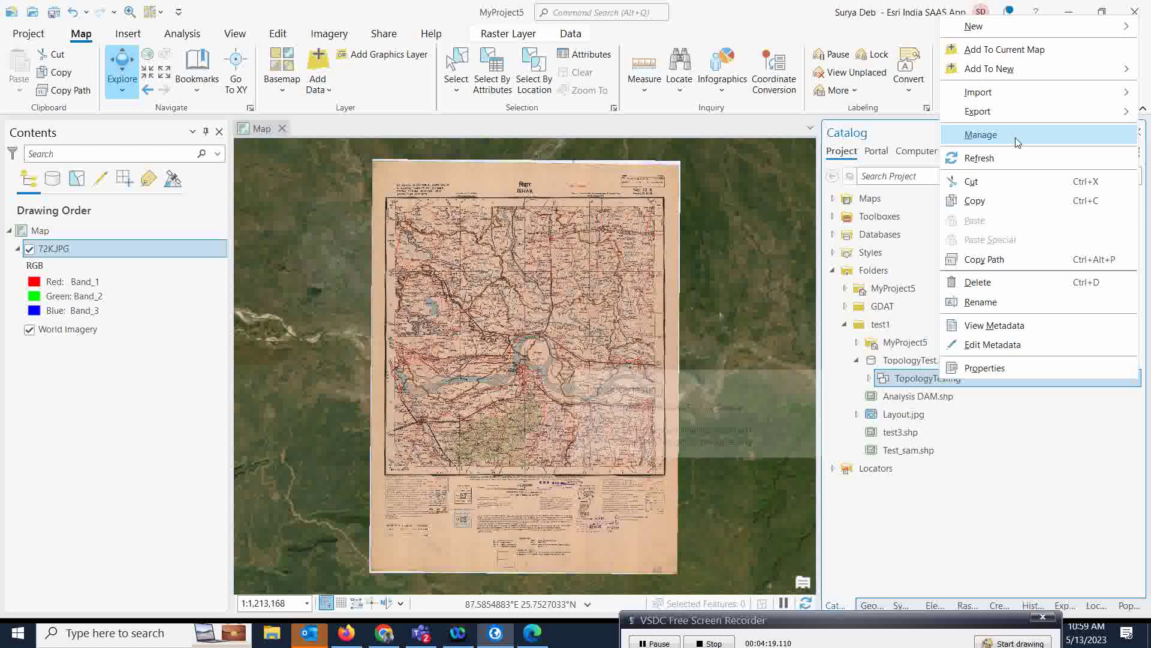
mouse_move(1081, 97)
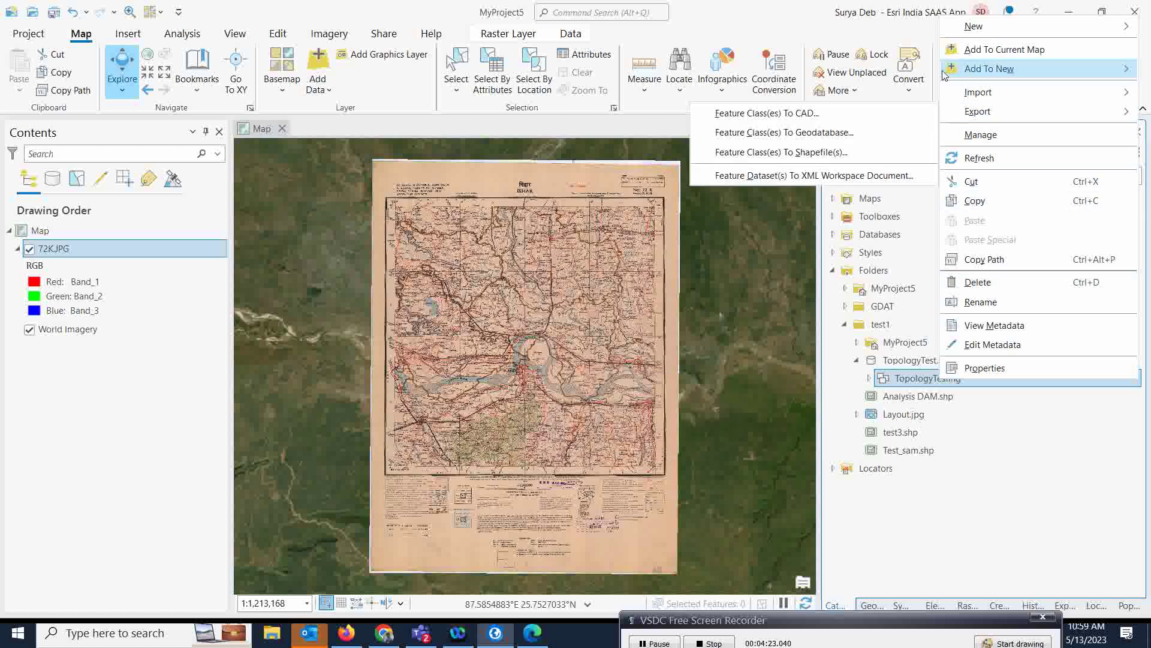
right_click(916, 383)
right_click(916, 384)
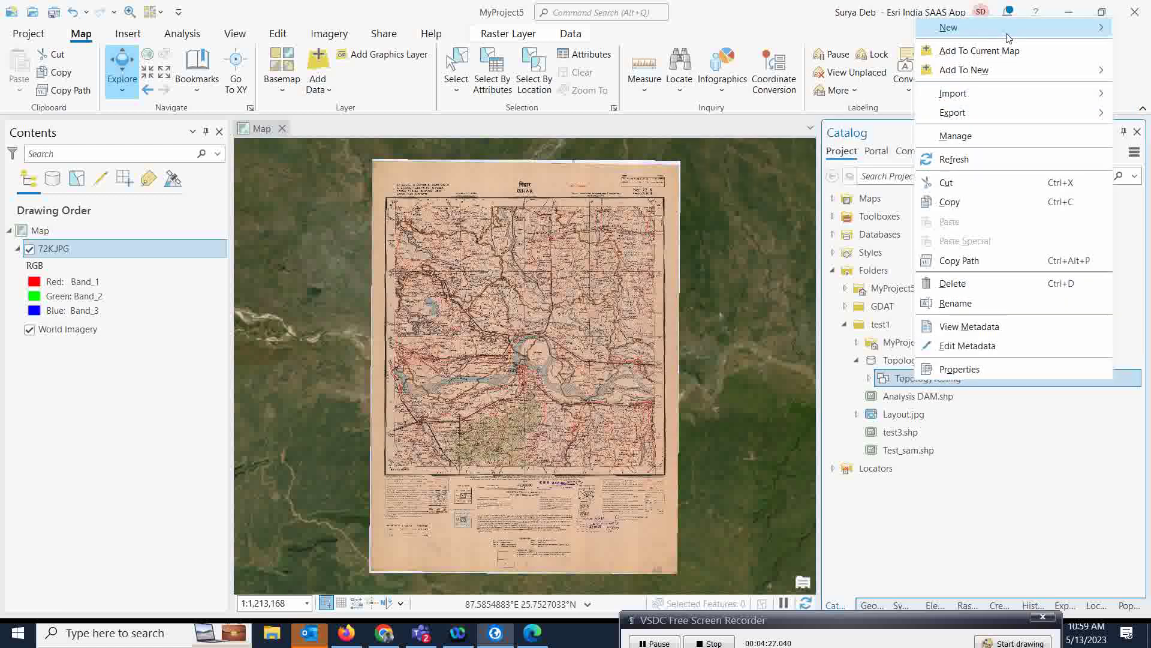
mouse_move(1014, 31)
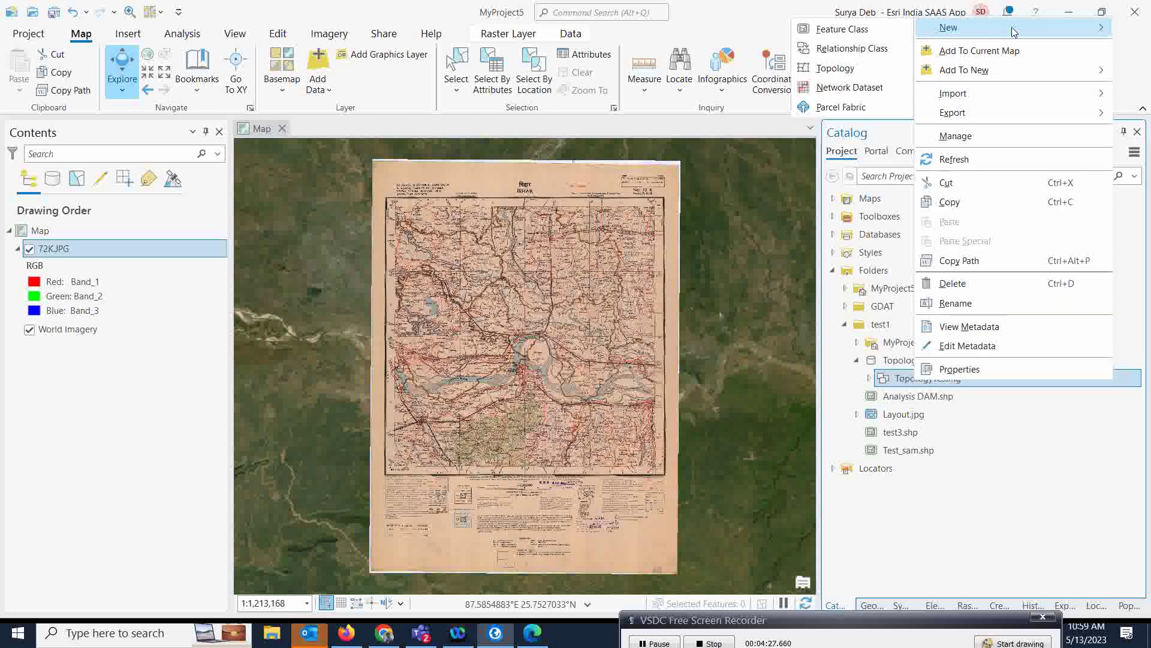
left_click(832, 37)
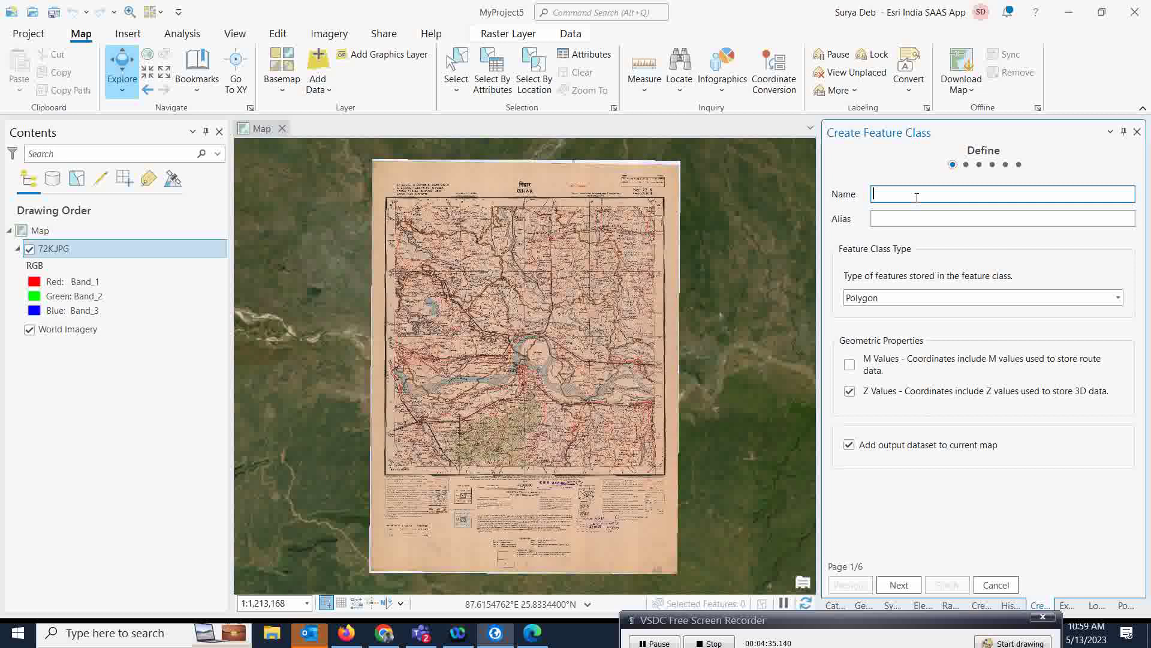
Name the new feature class Forest and copy that name into its alias
type("Forest")
key("ctrl+a")
right_click(883, 192)
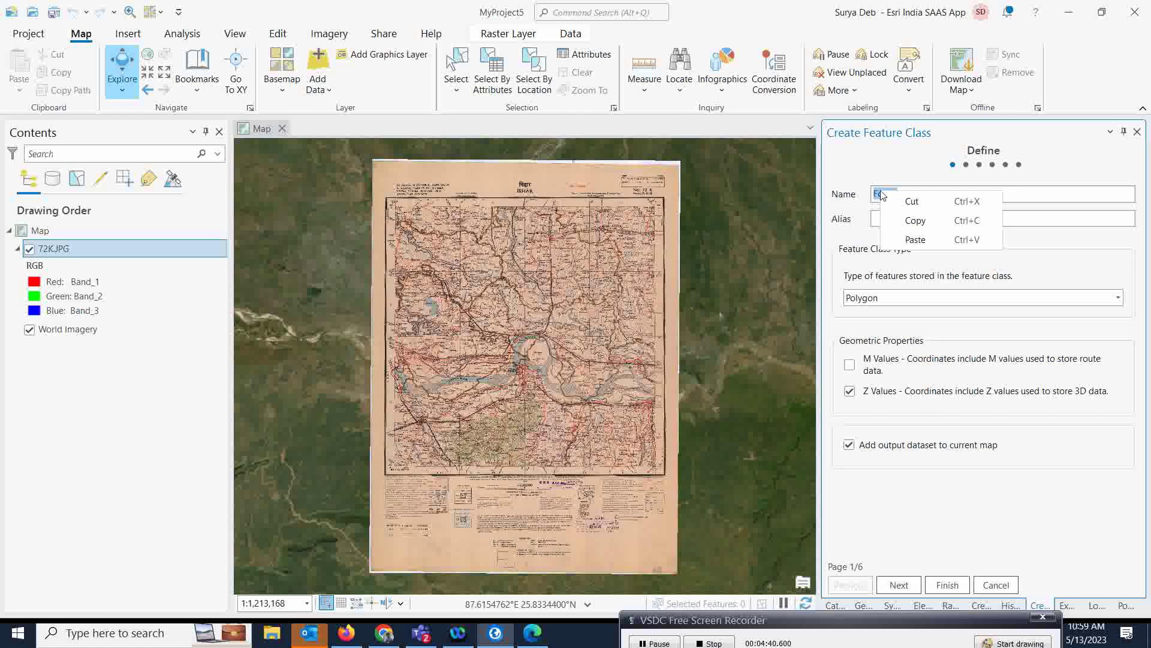
left_click(913, 221)
right_click(901, 218)
left_click(945, 261)
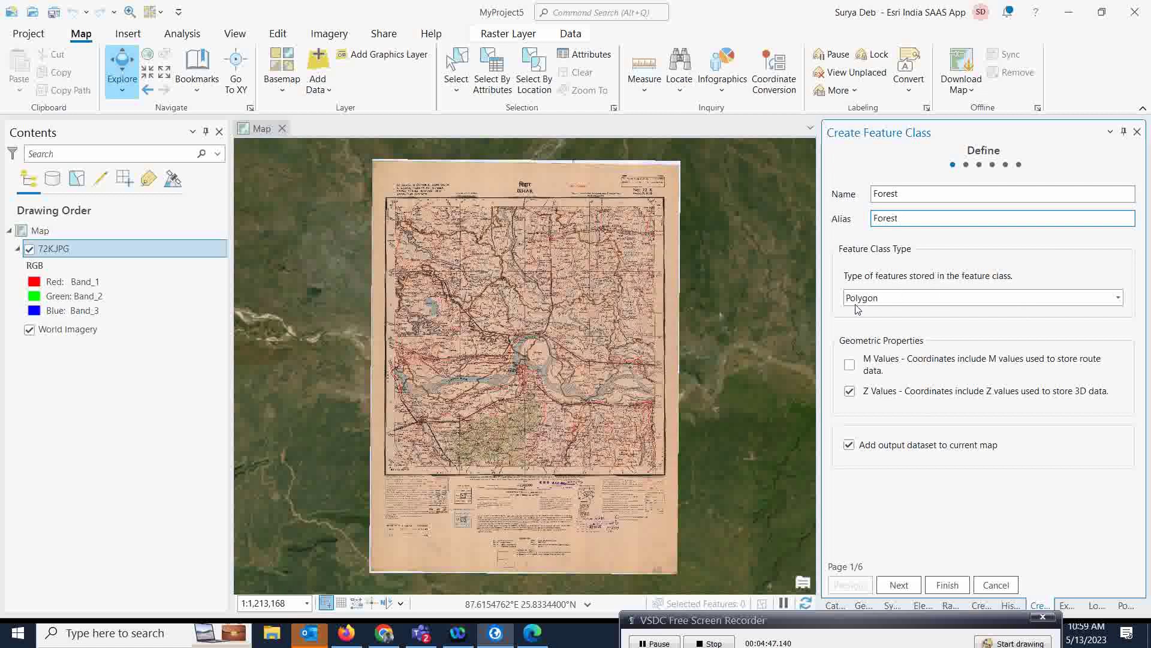
Add a text field called Name to the Forest feature class
left_click(900, 585)
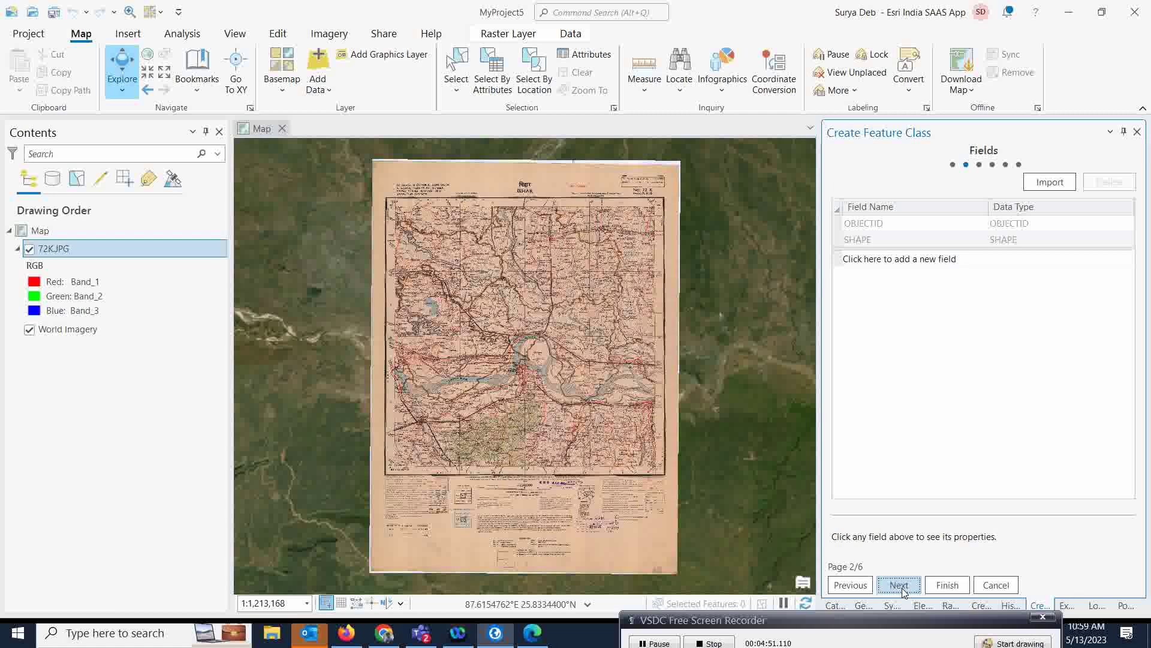
left_click(866, 259)
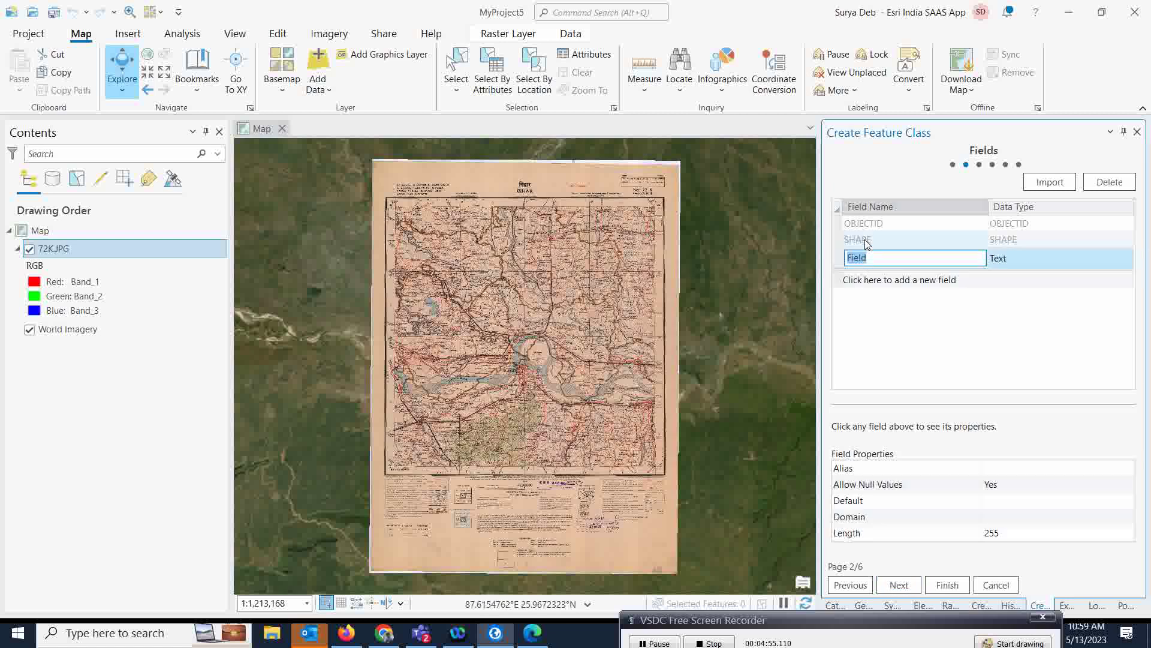
type("Name")
key("Return")
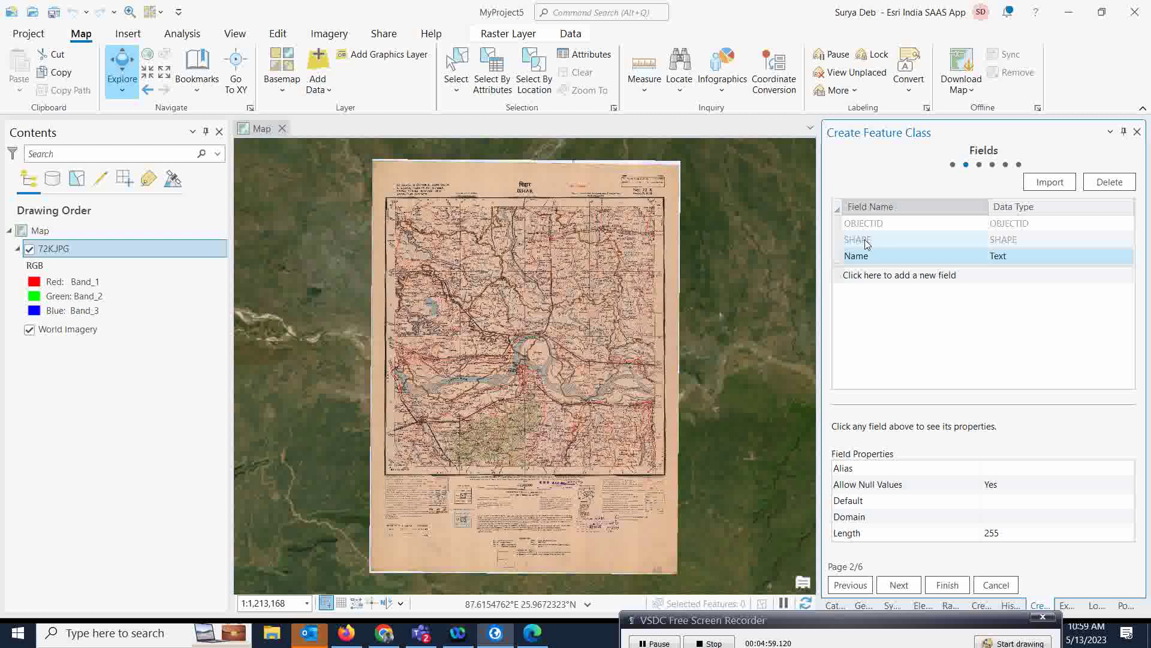
Keep the inherited spatial reference, tolerance, resolution and default storage configuration, and finish creating the Forest feature class
left_click(907, 587)
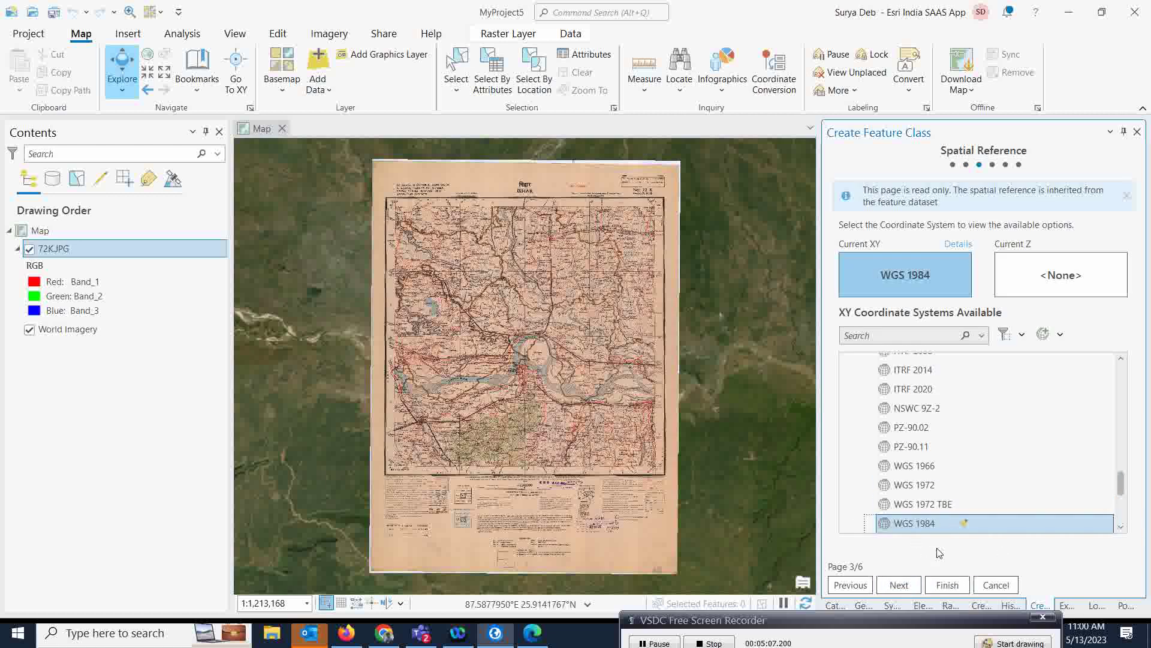
left_click(903, 589)
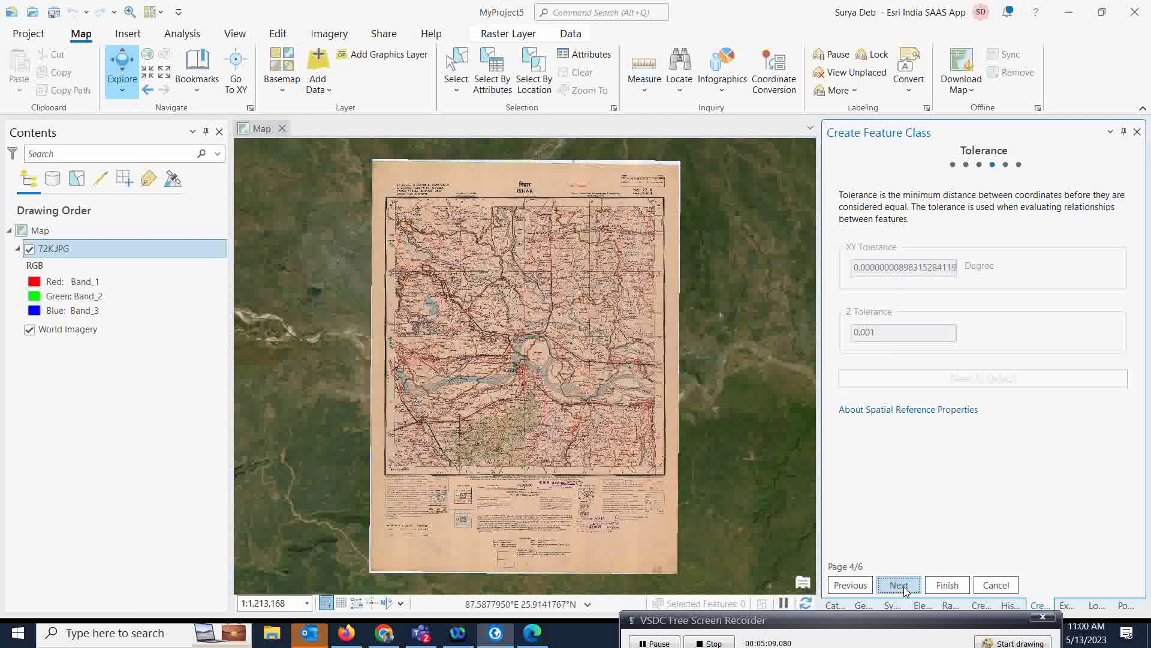
left_click(906, 590)
left_click(910, 590)
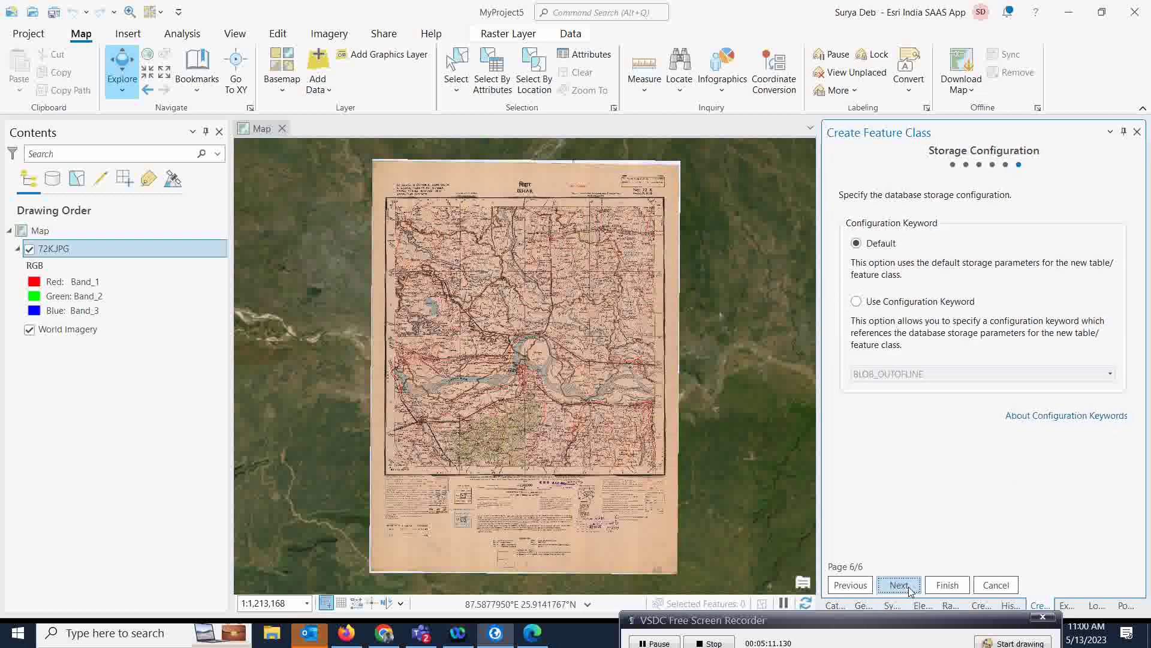
left_click(945, 586)
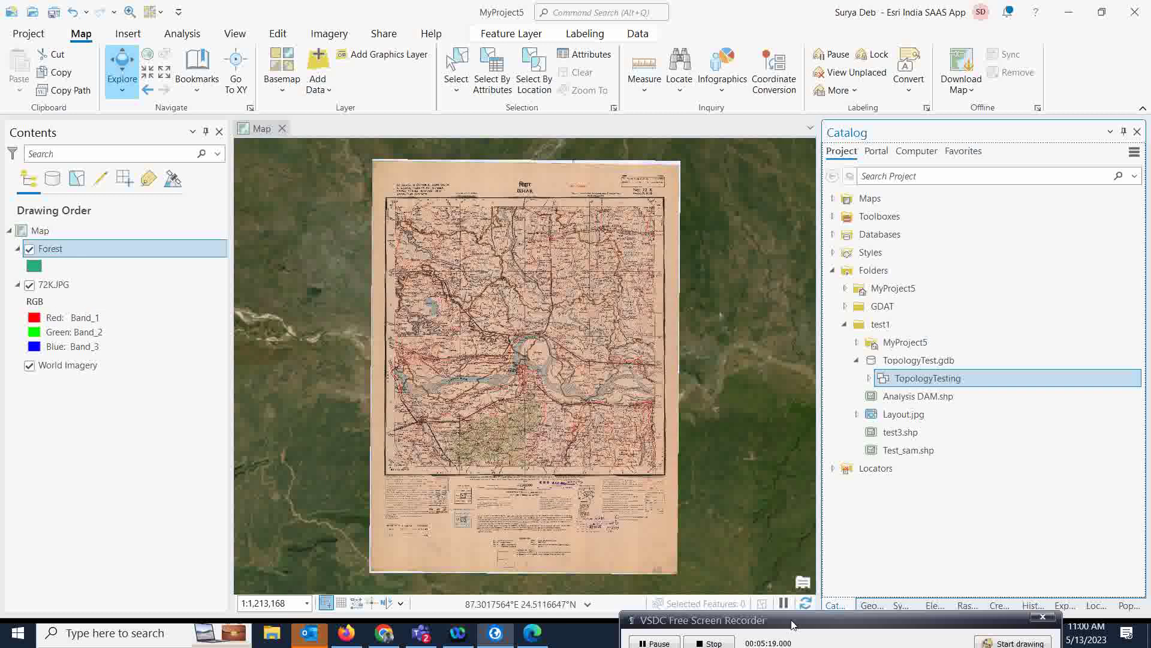
Expand the TopologyTesting feature dataset in the catalog and select the Forest feature class
left_click_drag(792, 624, 801, 627)
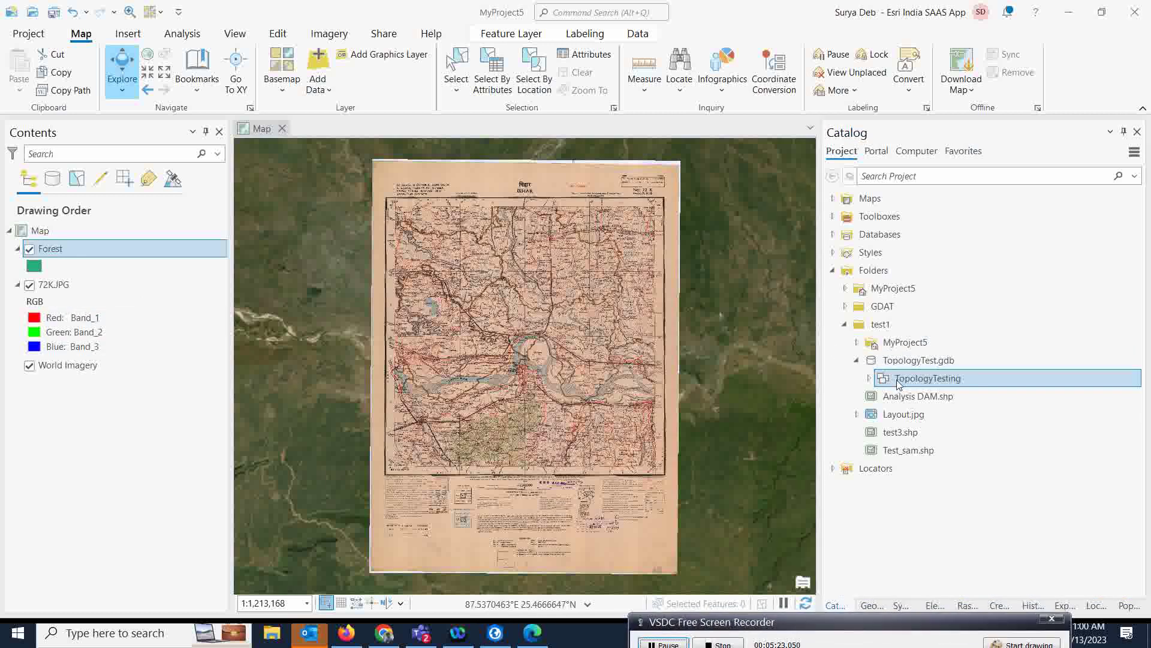
left_click(870, 378)
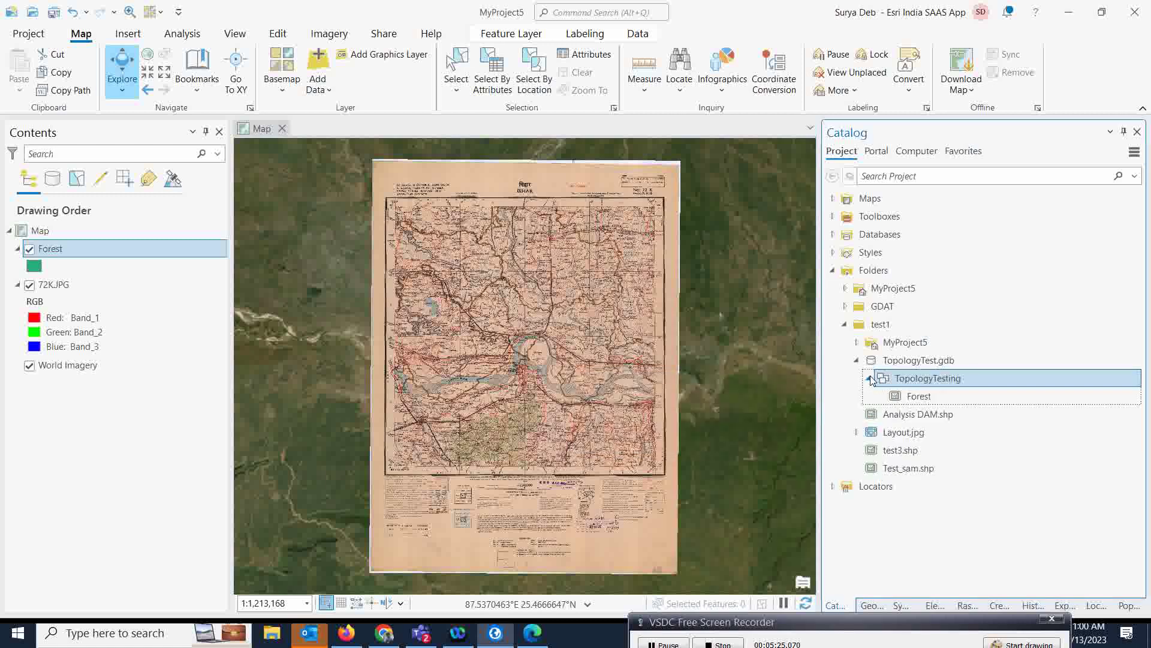
left_click(926, 400)
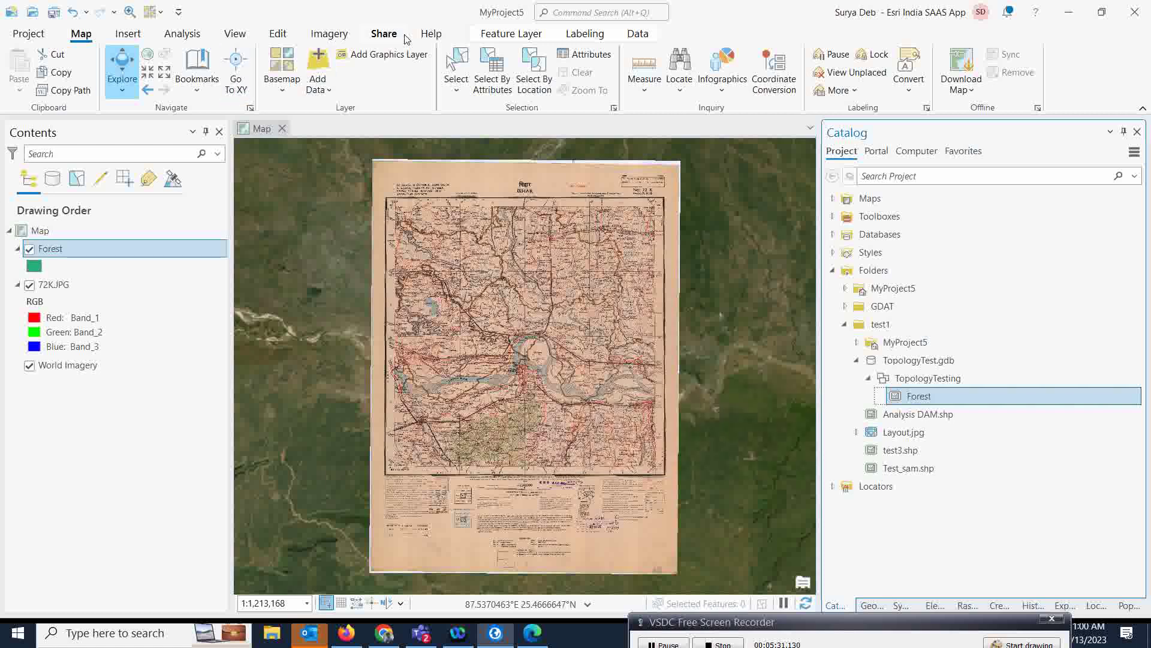
Digitize a Forest polygon around the green hill area south of Munger, down to the scanned map's lower border
left_click(277, 36)
left_click(407, 68)
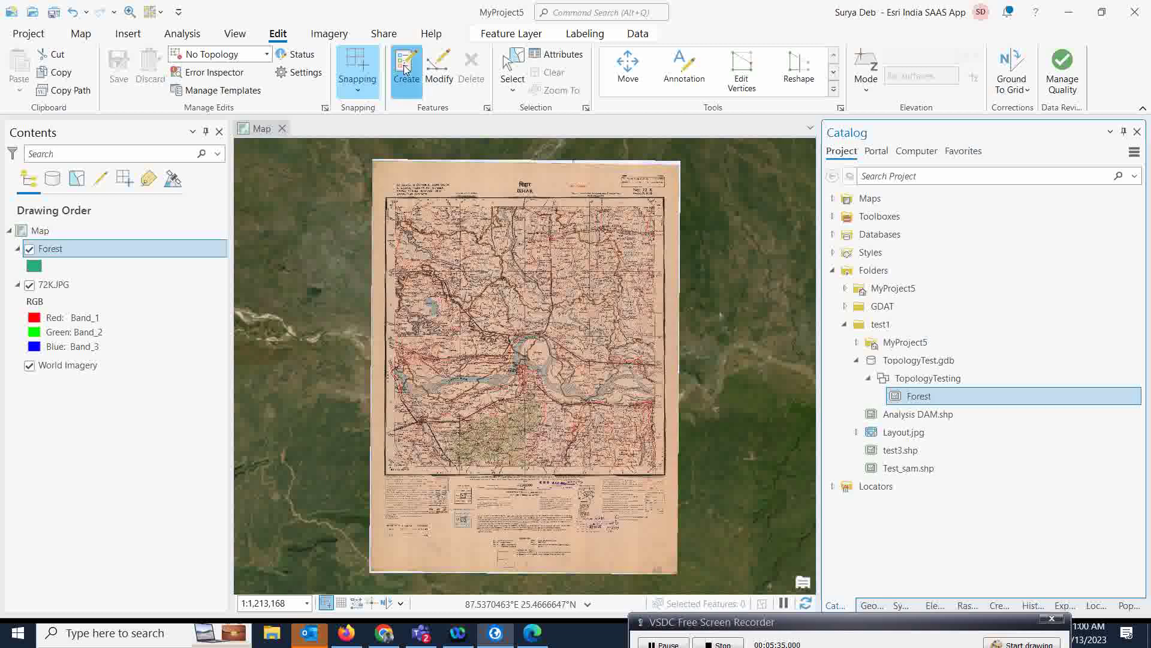
left_click(866, 219)
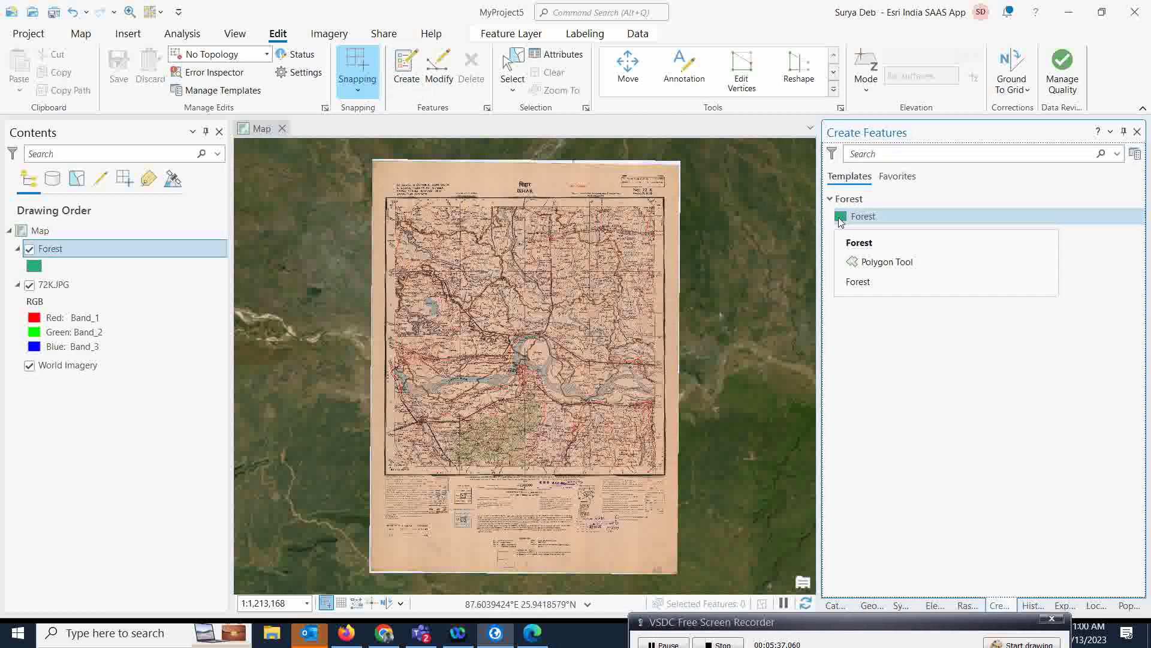
scroll(502, 451, "up", 5)
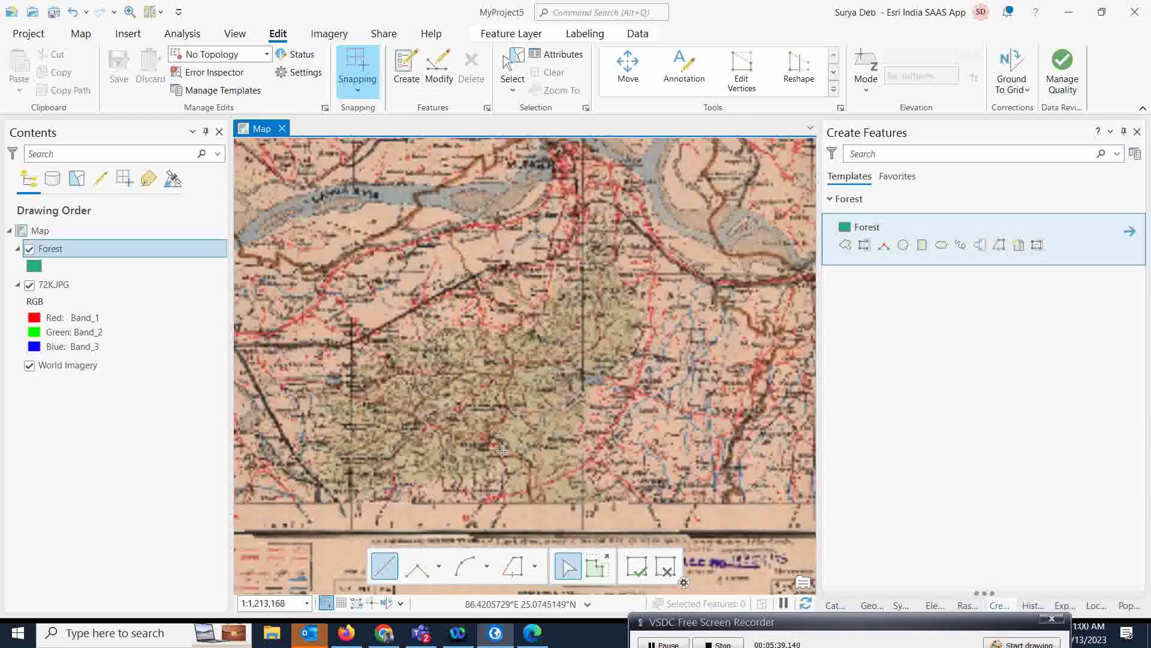
scroll(502, 451, "down", 2)
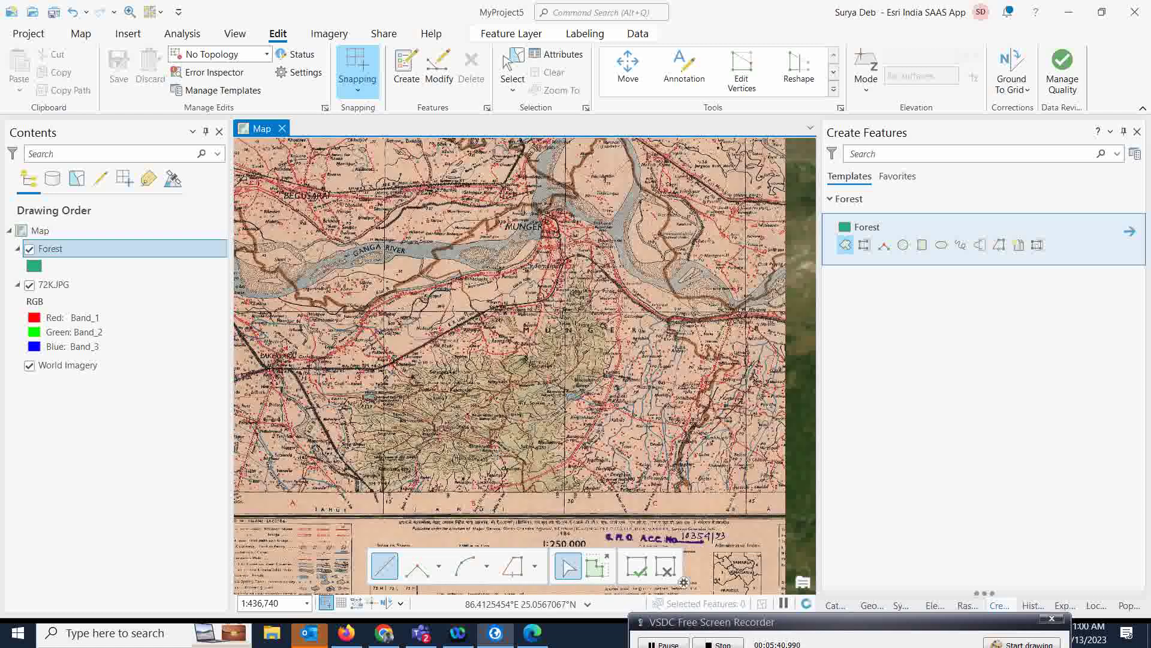
left_click(505, 487)
left_click(491, 468)
left_click(462, 478)
left_click(420, 488)
left_click(382, 489)
left_click(355, 476)
left_click(350, 454)
left_click(347, 431)
left_click(345, 407)
left_click(348, 399)
mouse_move(365, 389)
left_mouse_down()
mouse_move(432, 353)
mouse_move(540, 327)
mouse_move(564, 294)
mouse_move(591, 297)
mouse_move(601, 329)
left_mouse_up()
left_click(604, 333)
left_click(607, 359)
left_click(591, 380)
left_click(567, 409)
left_click(561, 441)
left_click(567, 461)
left_click(576, 472)
left_click(585, 482)
left_click(578, 488)
left_click(554, 489)
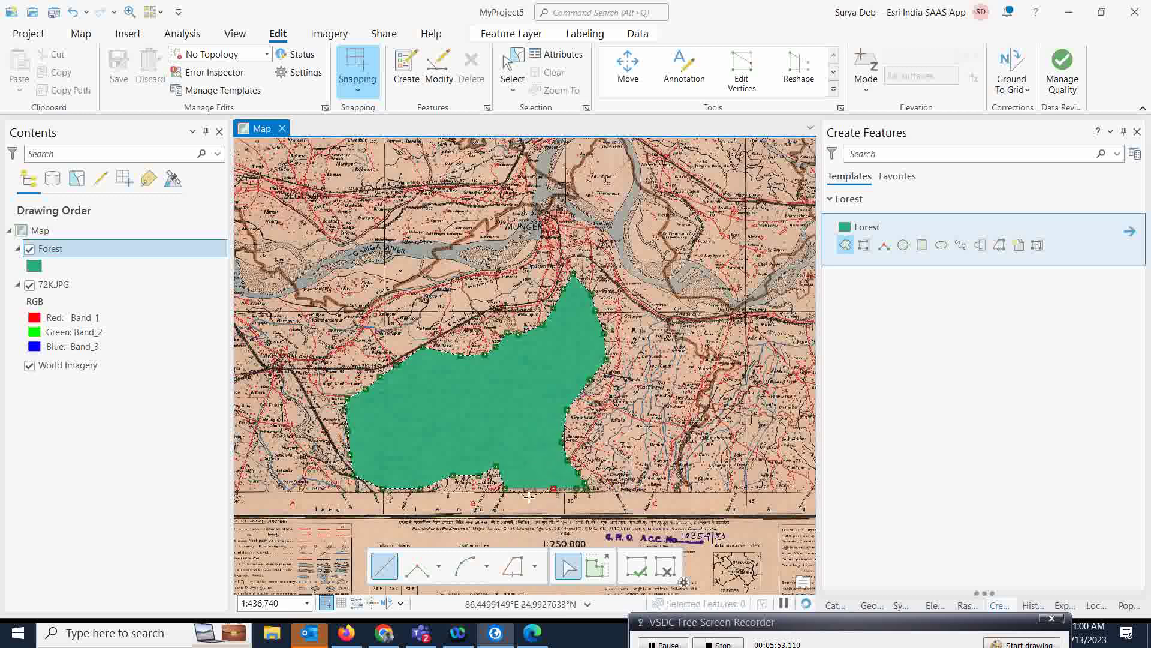
double_click(506, 488)
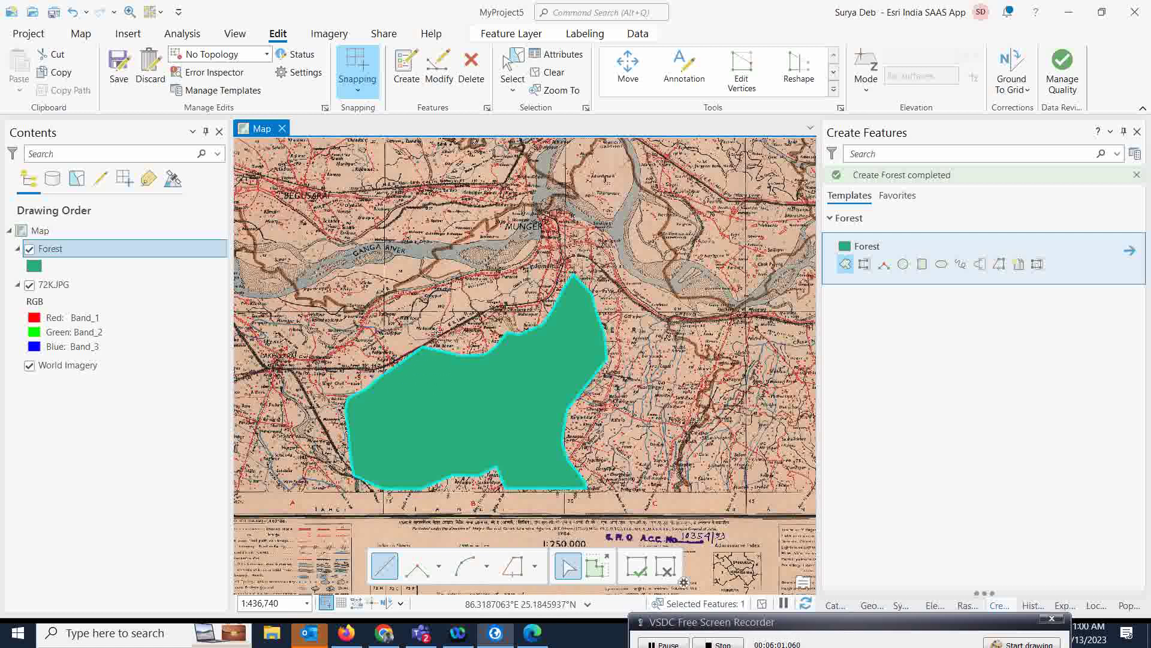
Digitize a second Forest polygon between the Ganga River and the first polygon, overlapping the first one's northwestern edge
left_click(282, 355)
left_click(333, 397)
left_click(371, 401)
left_click(392, 387)
left_click(413, 376)
left_click(423, 362)
left_click(432, 349)
left_click(435, 321)
left_click(441, 288)
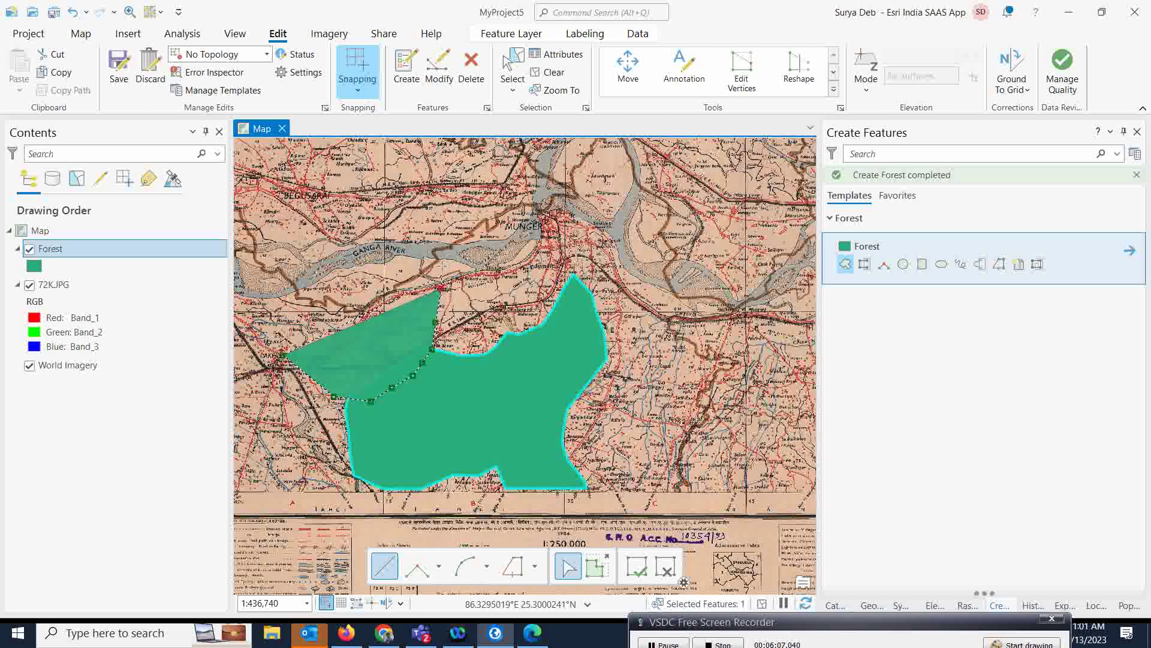
left_click(441, 264)
left_click(436, 255)
left_click(417, 254)
left_click(396, 256)
left_click(384, 265)
left_click(361, 265)
left_click(340, 266)
left_click(323, 275)
left_click(321, 280)
left_click(303, 289)
left_click(294, 291)
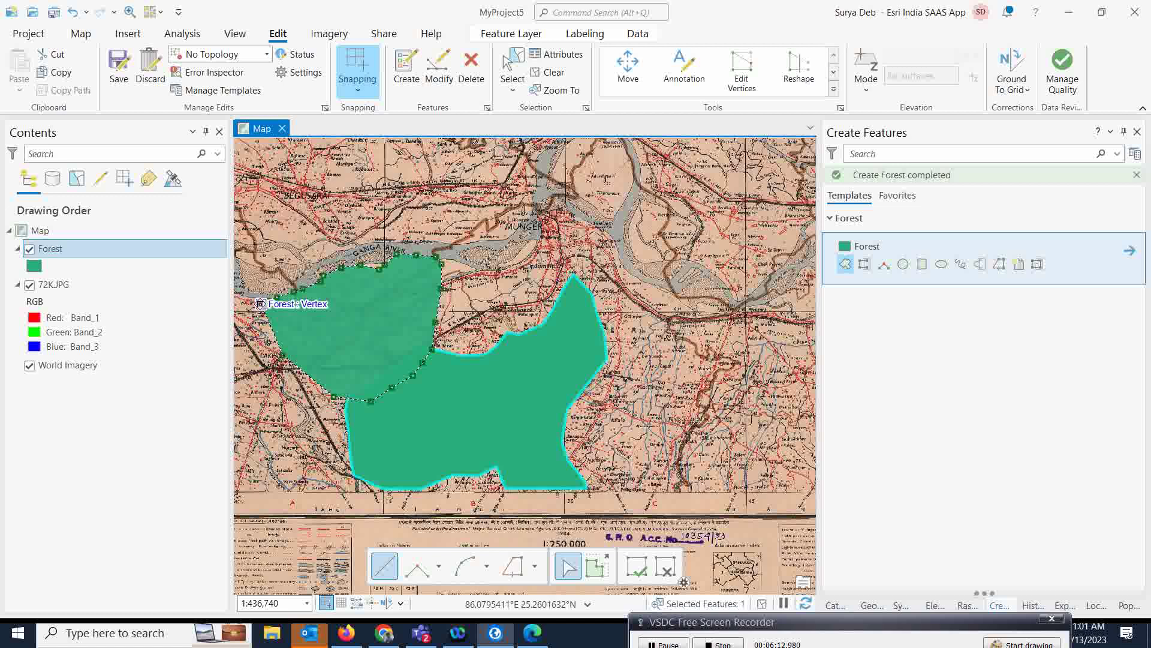
double_click(265, 302)
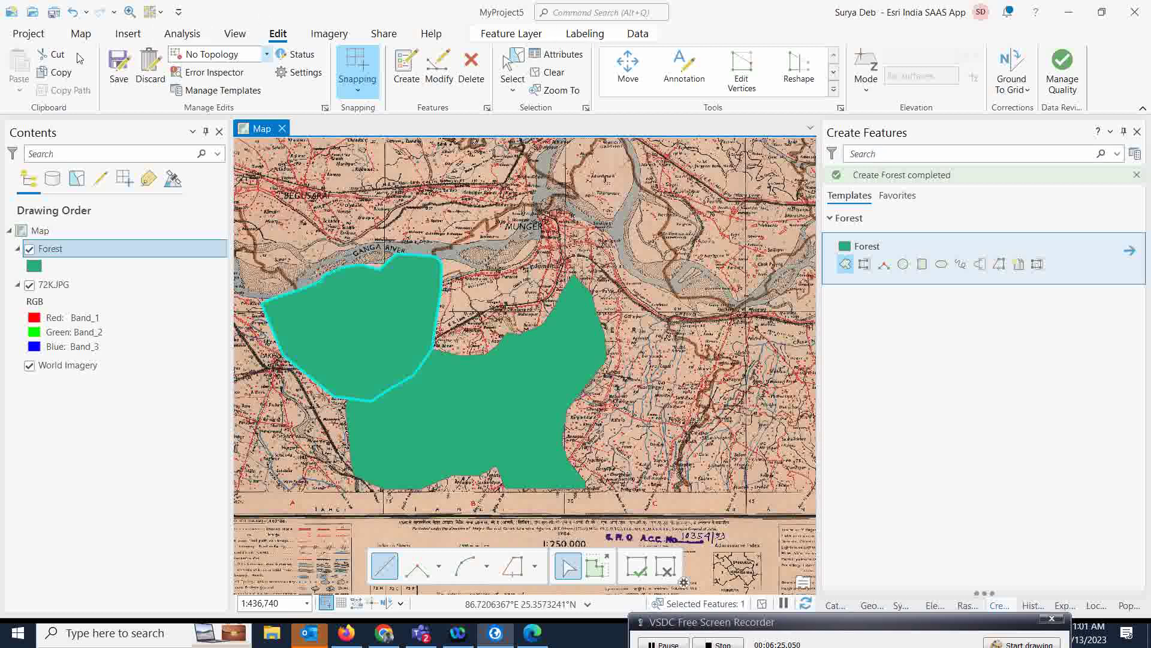
Save all edits made to the Forest layer
left_click(120, 67)
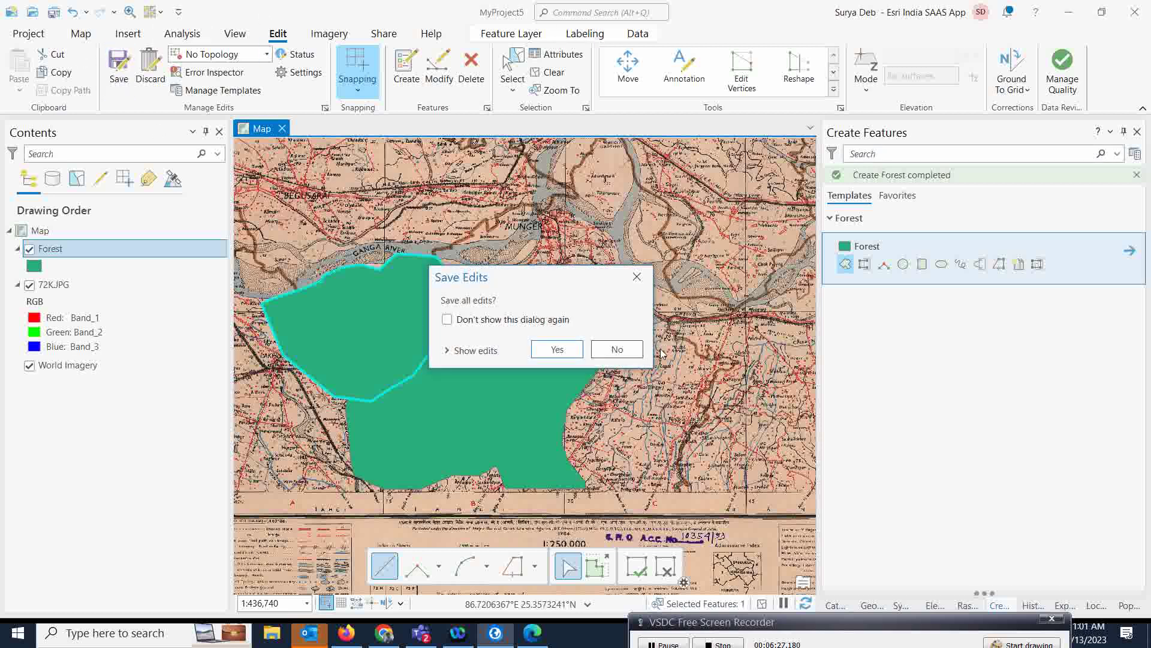
left_click(552, 347)
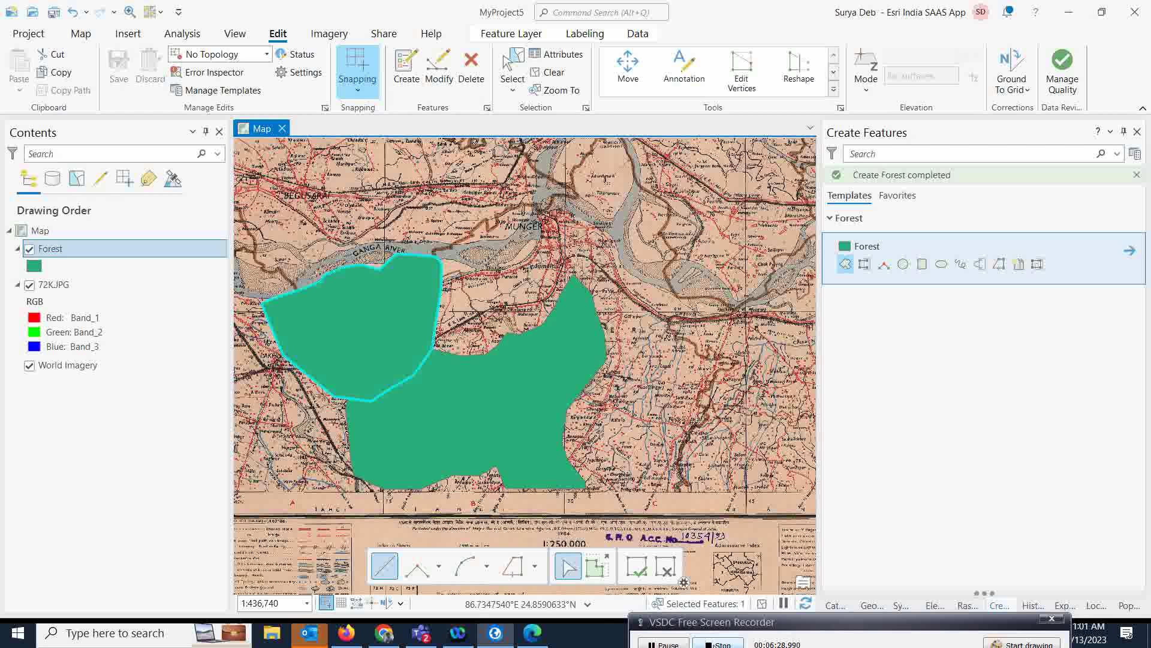
left_click_drag(858, 626, 830, 627)
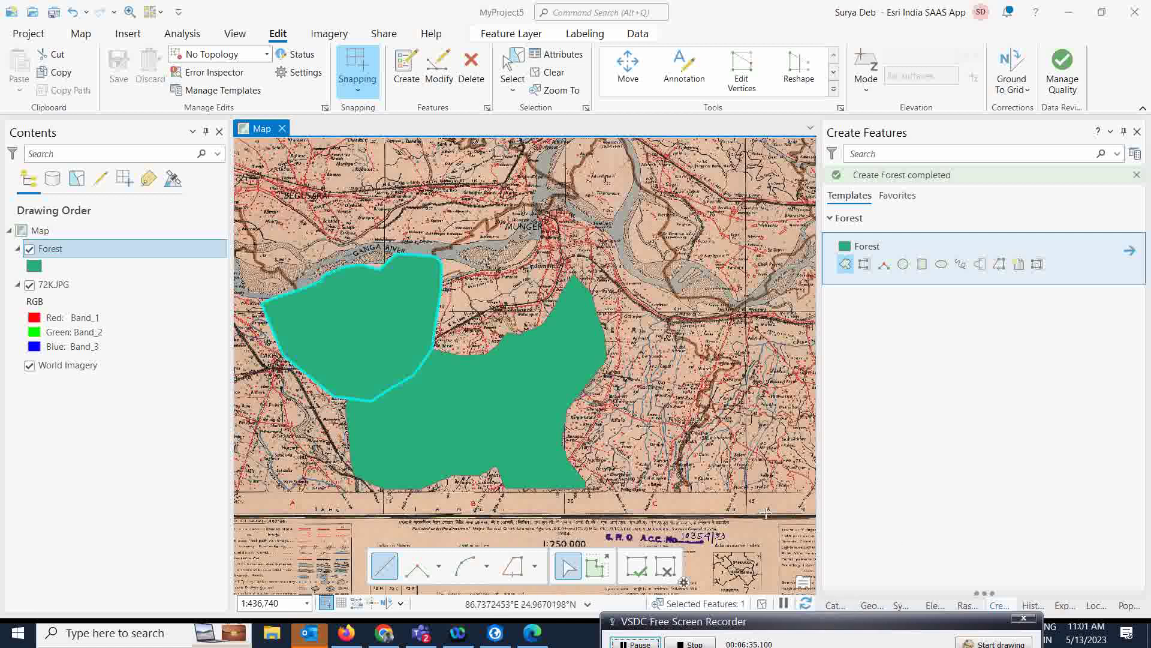
Start creating a new topology inside the TopologyTesting feature dataset in the catalog
left_click(833, 606)
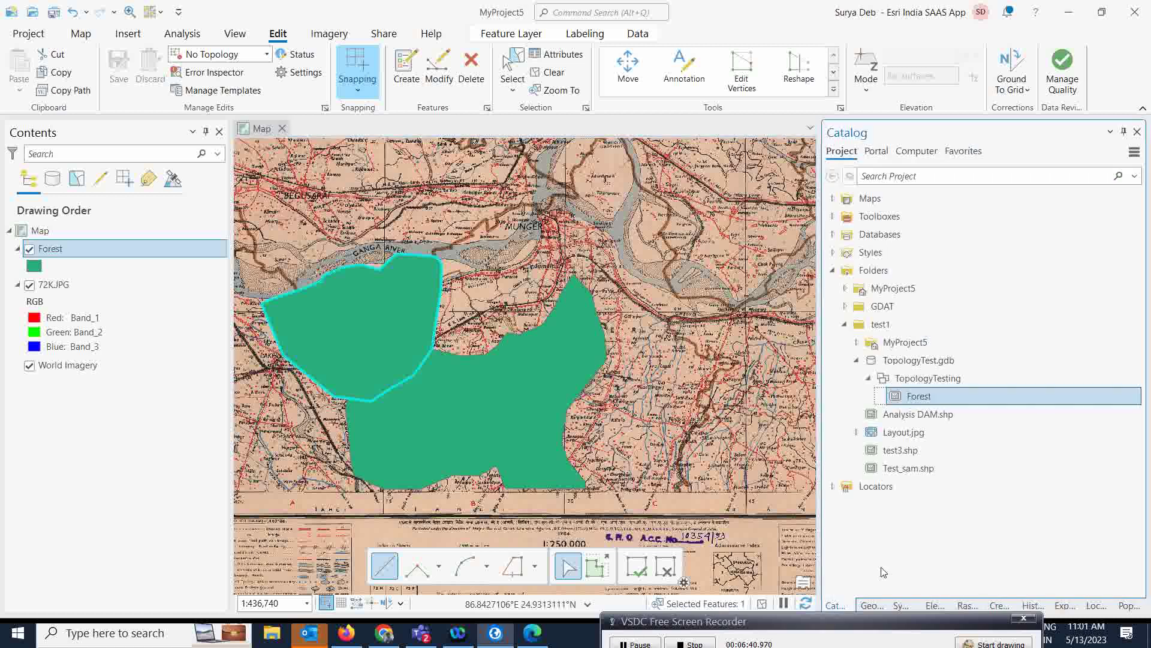
left_click(931, 382)
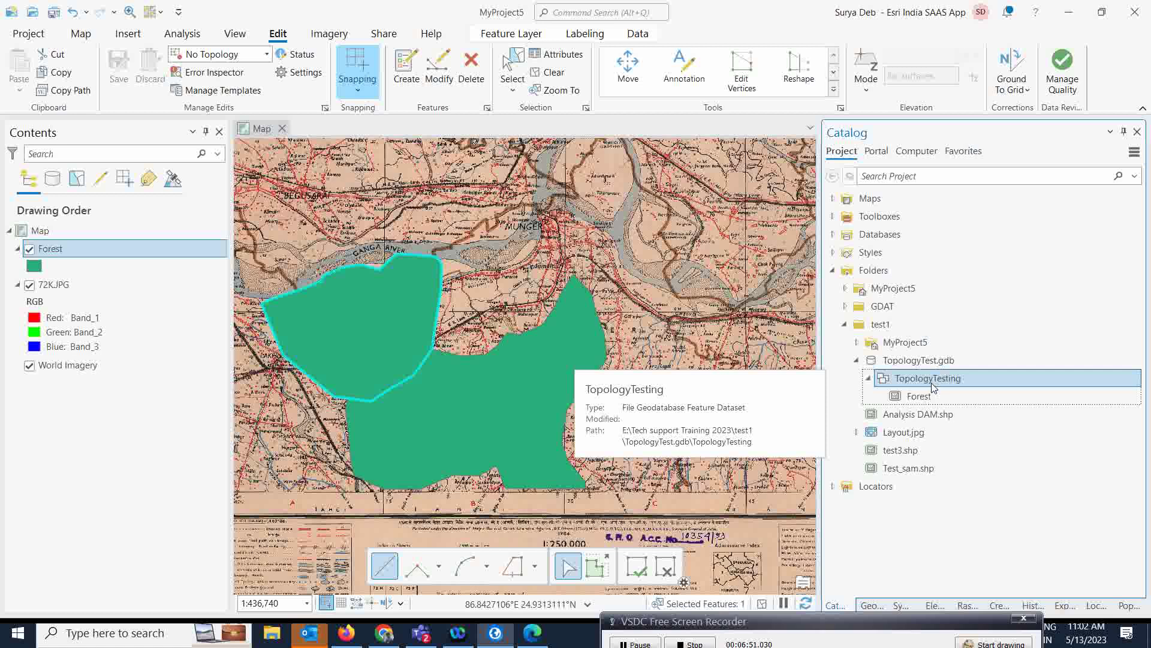
right_click(937, 379)
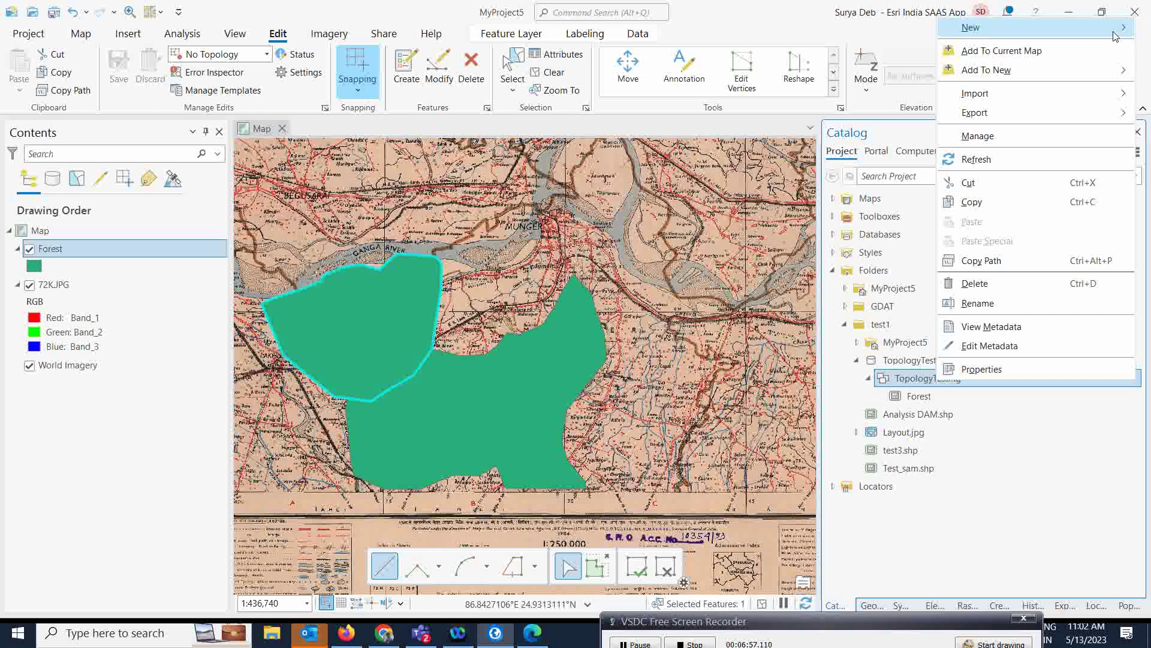
mouse_move(1116, 35)
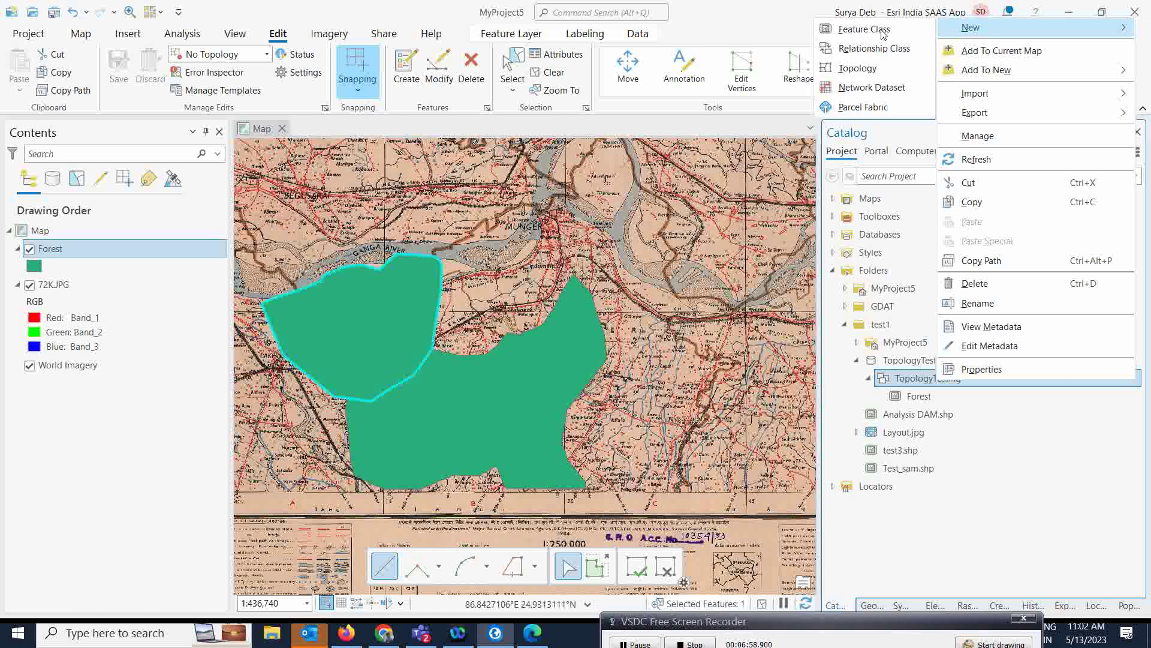
left_click(852, 69)
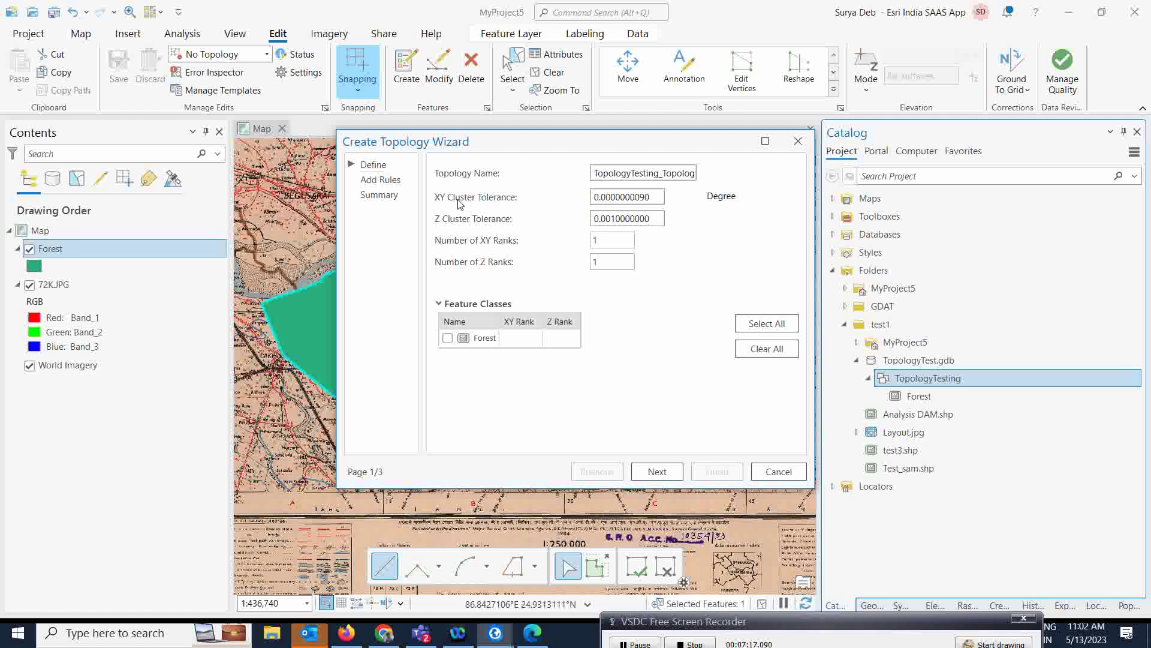
Define the topology with its default name and tolerances, including the Forest feature class, and proceed to the rules
left_click(595, 173)
left_click_drag(596, 173, 709, 178)
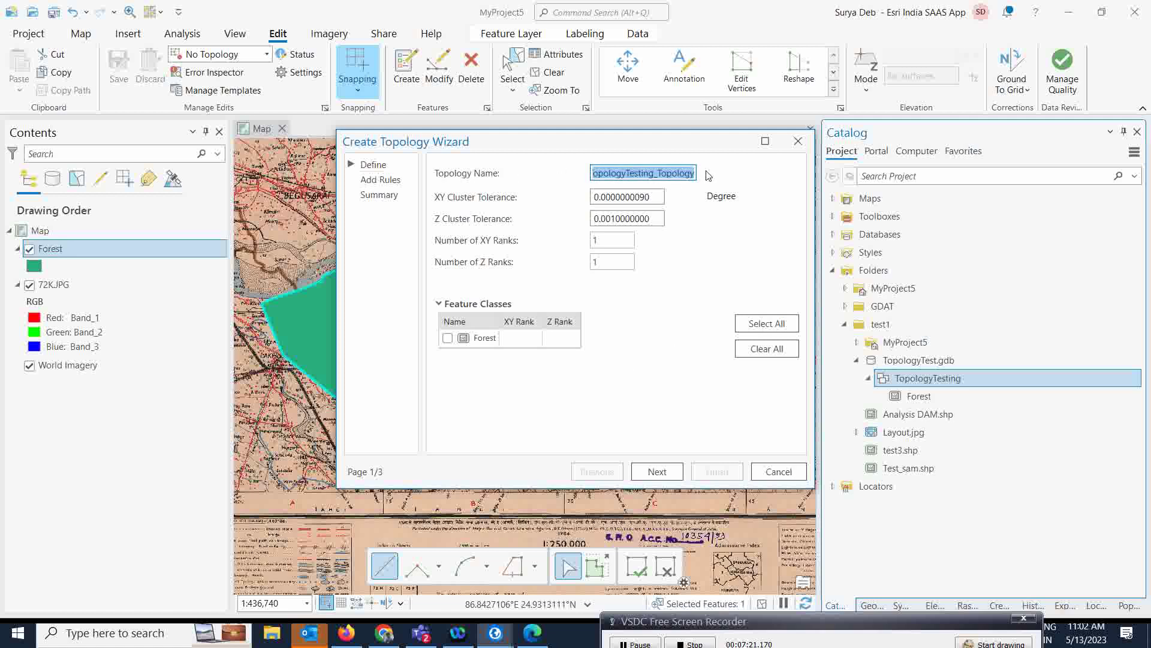
left_click(751, 177)
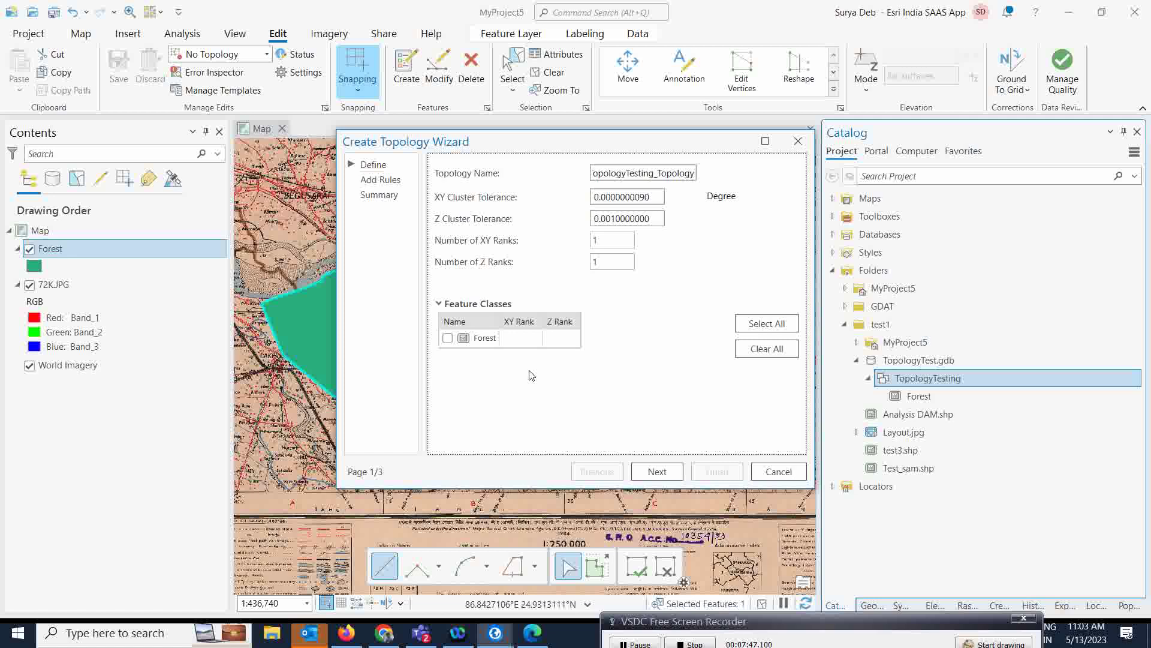
left_click(465, 344)
left_click(448, 337)
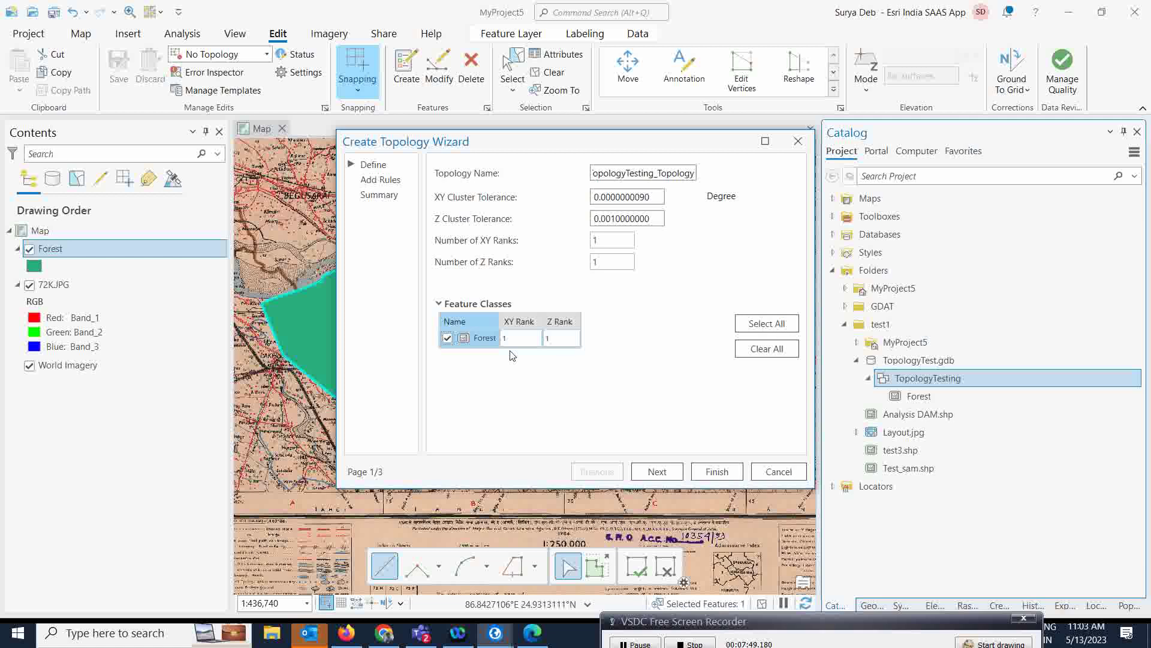
left_click(514, 338)
left_click(657, 472)
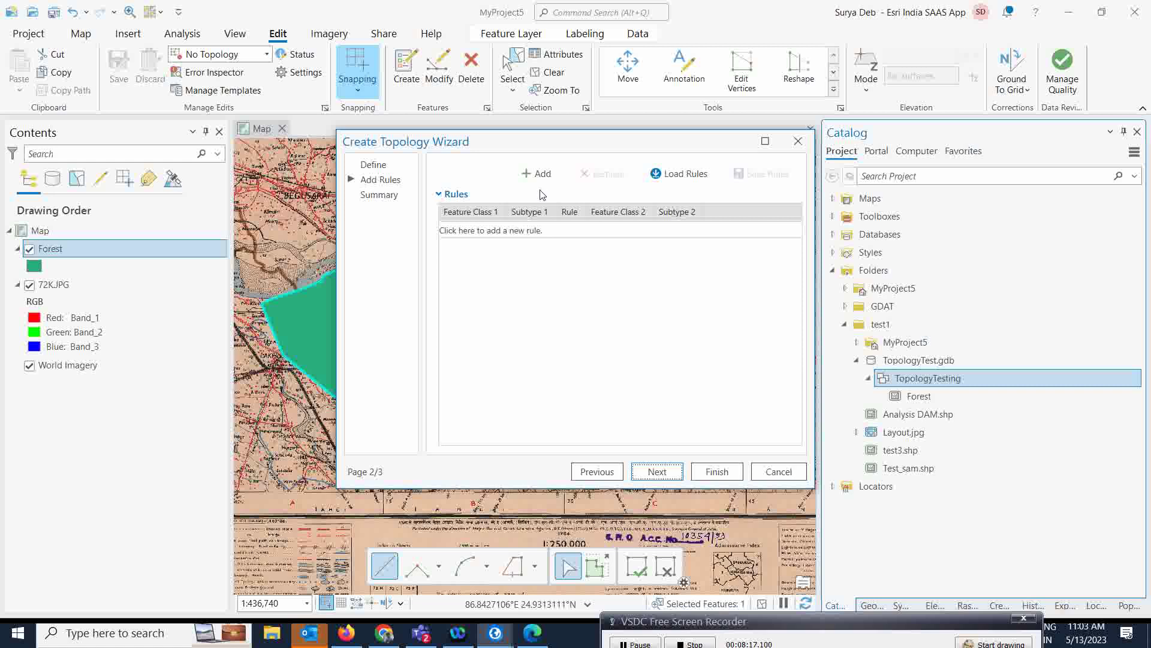
Add a Must Not Overlap (Area) rule for the Forest feature class and finish creating the topology
left_click(487, 212)
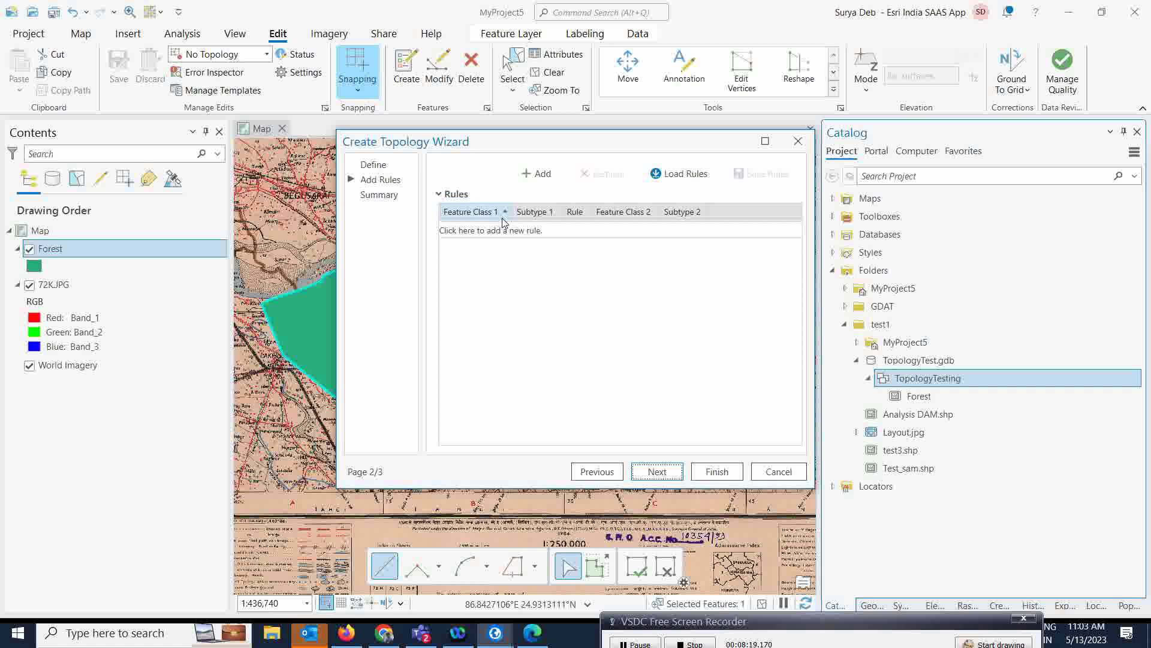
left_click(495, 237)
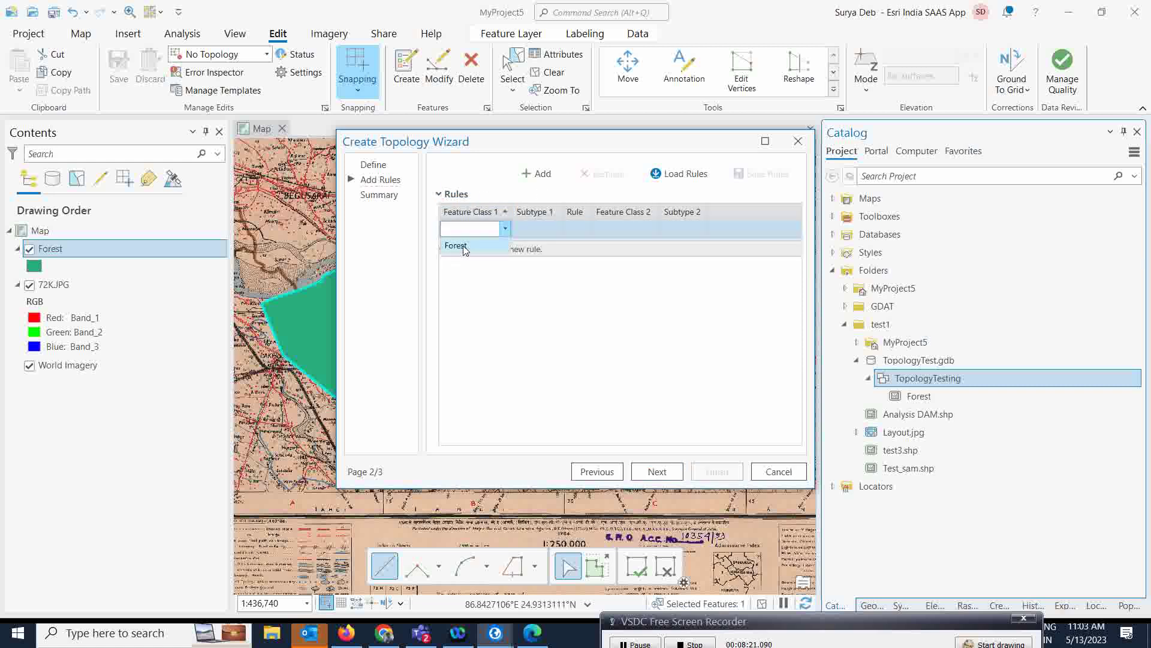
left_click(469, 245)
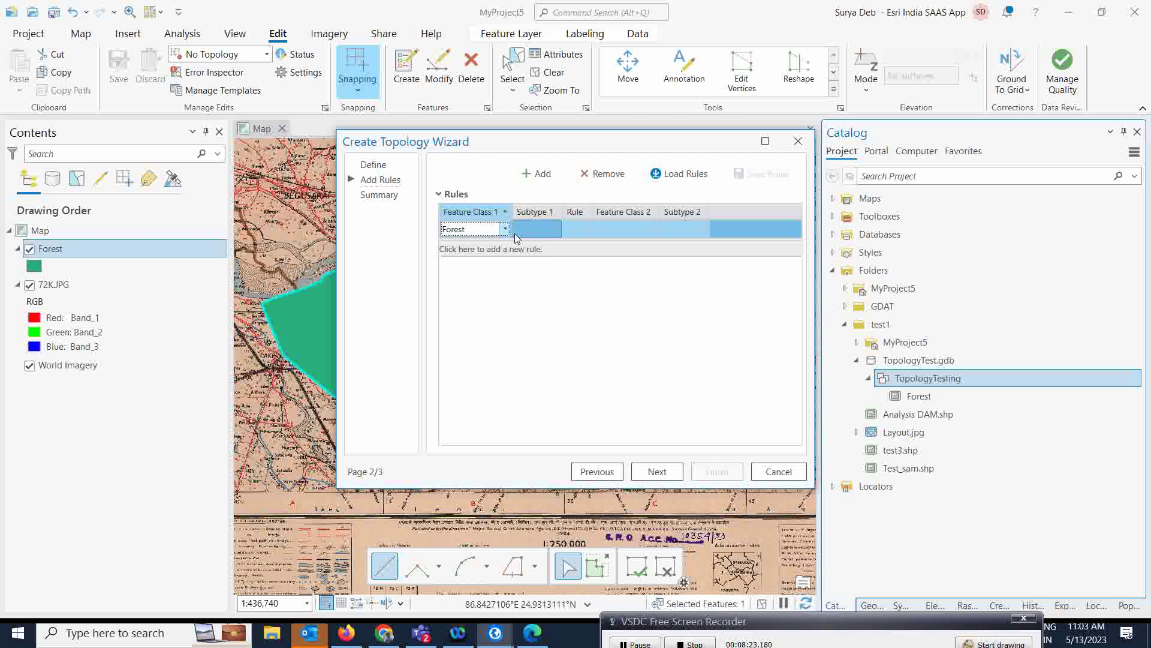
left_click(585, 227)
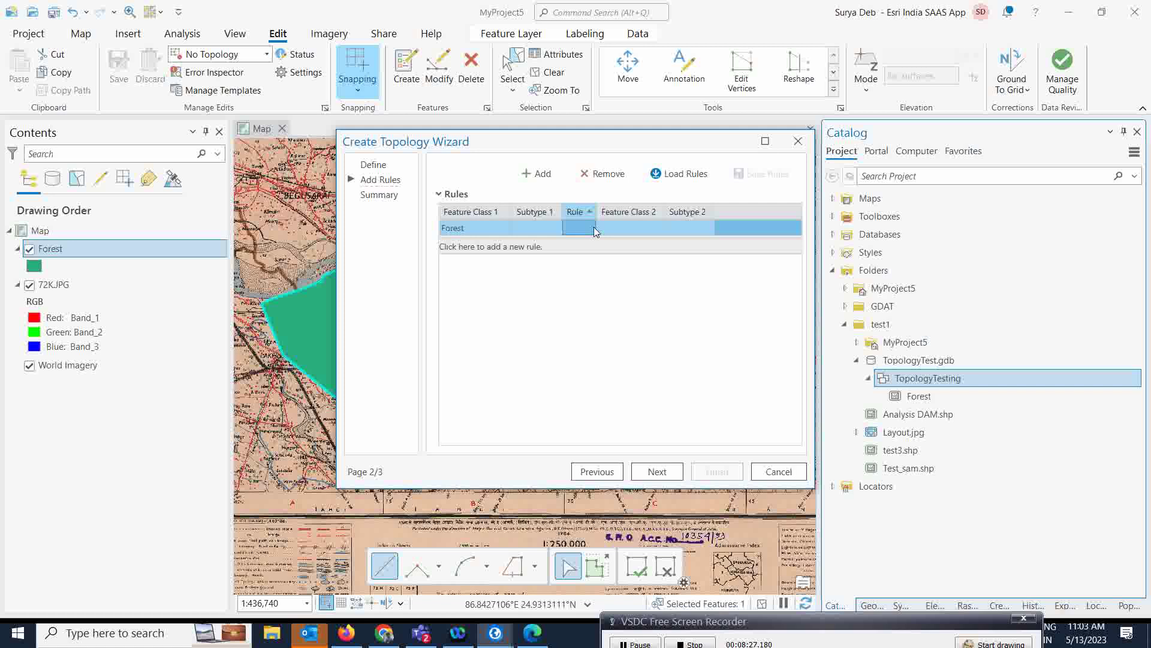
left_click(591, 230)
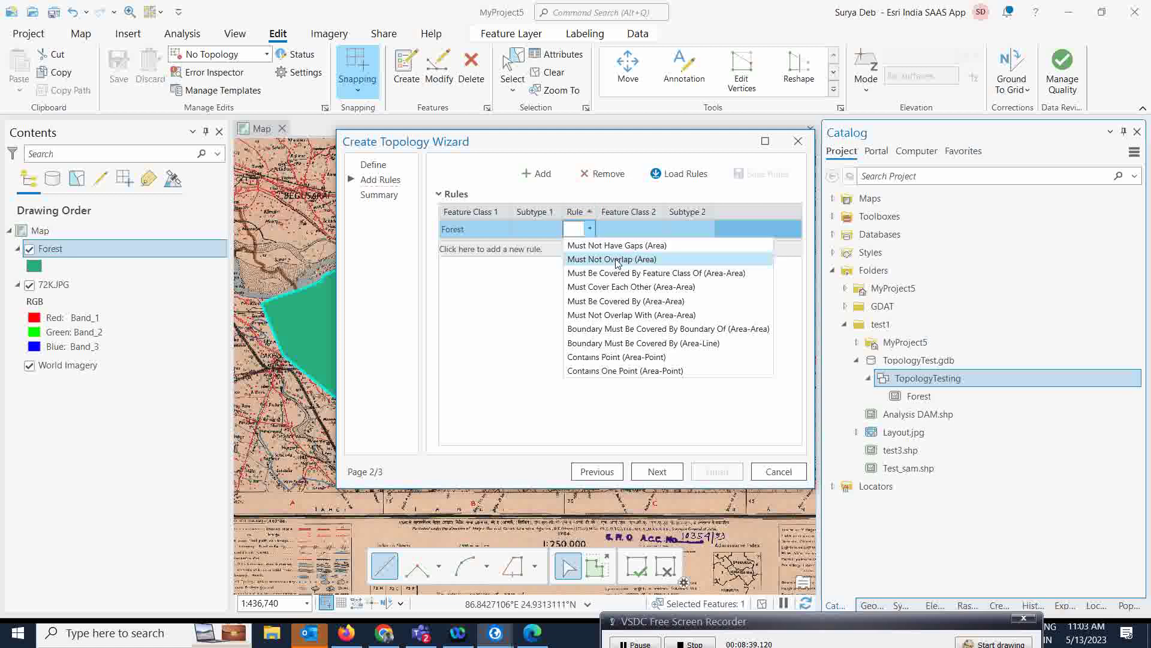
left_click(641, 259)
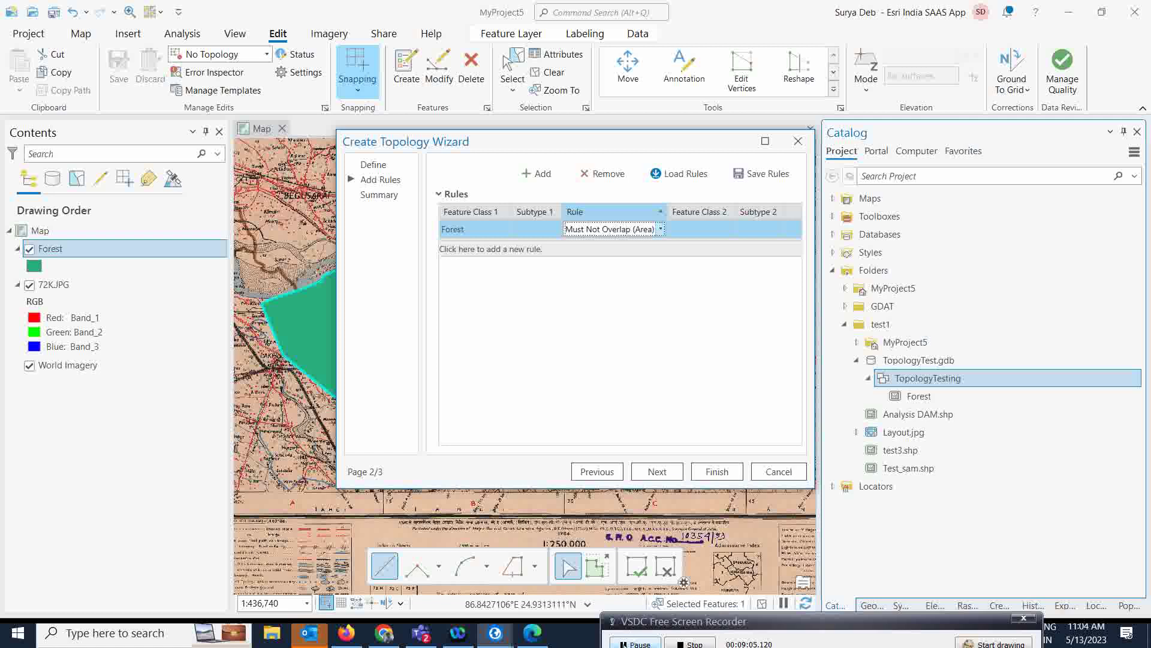
left_click(624, 643)
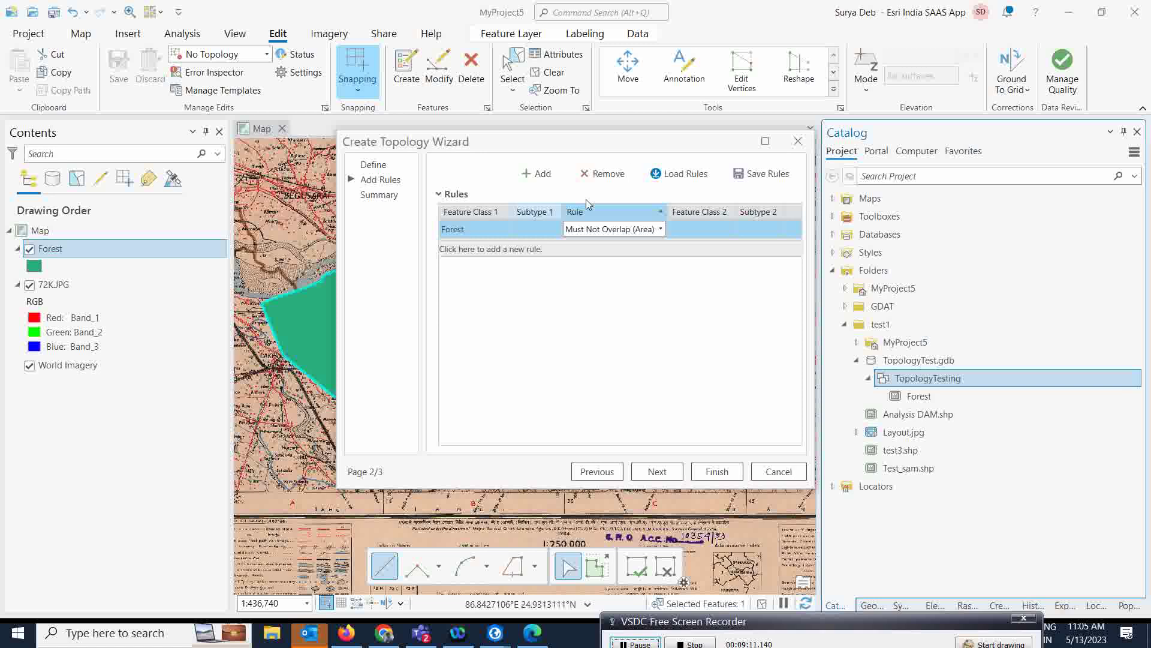
left_click(656, 471)
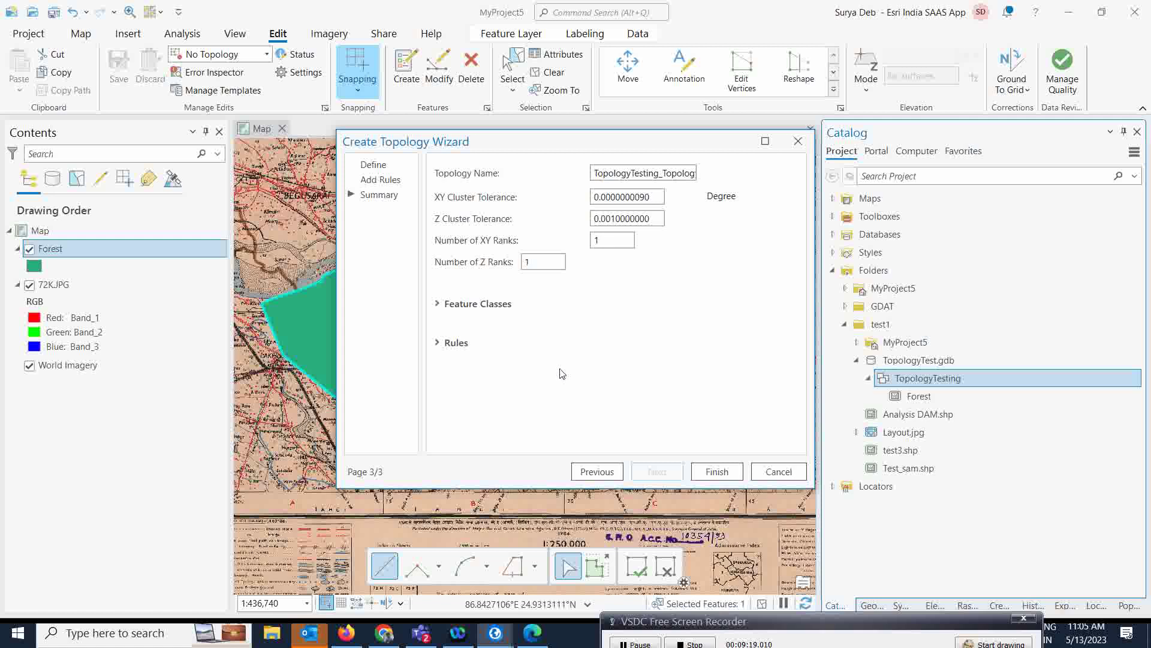
left_click(714, 473)
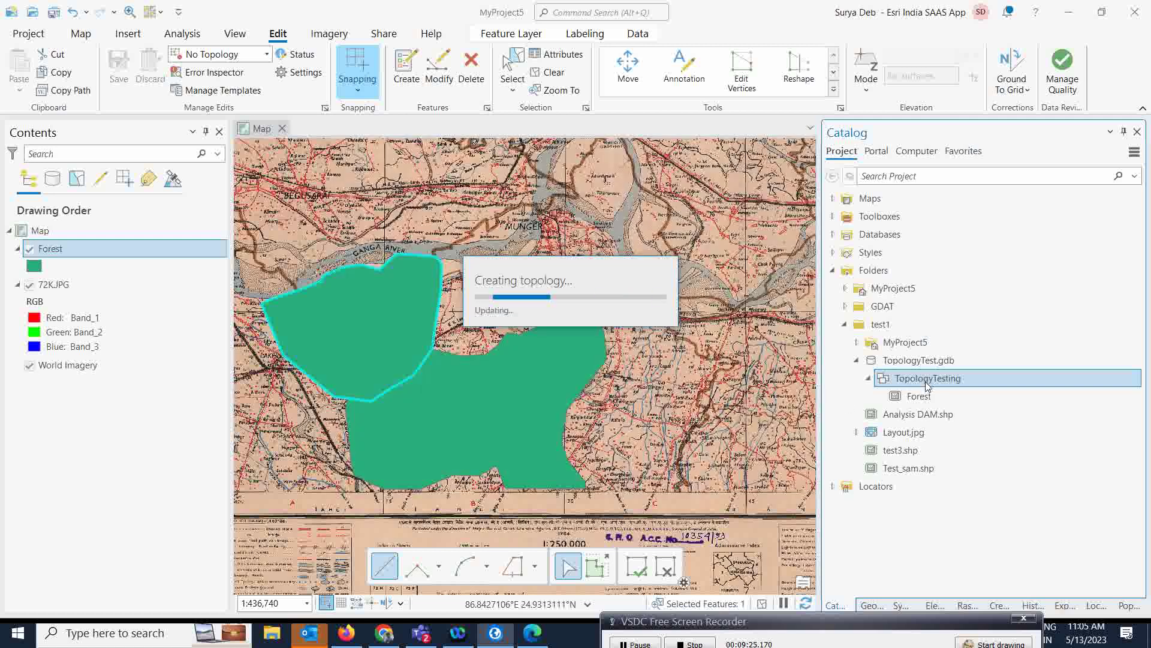
Refresh the TopologyTesting feature dataset in the catalog and expand it to reach the new topology
mouse_move(914, 387)
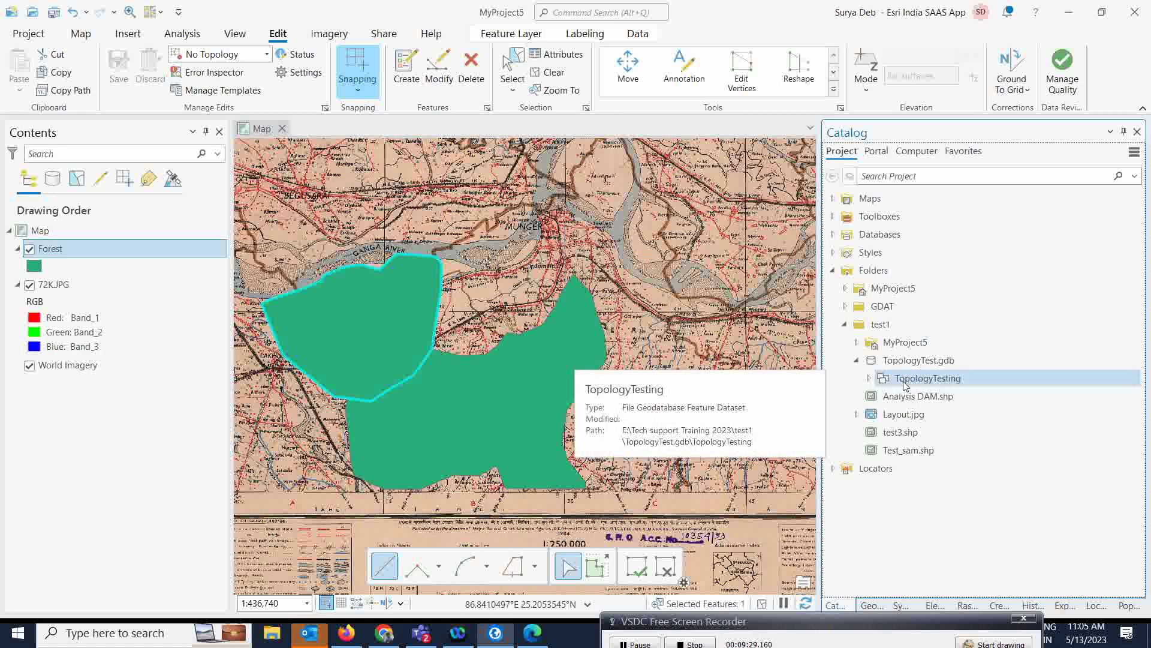
left_click(869, 379)
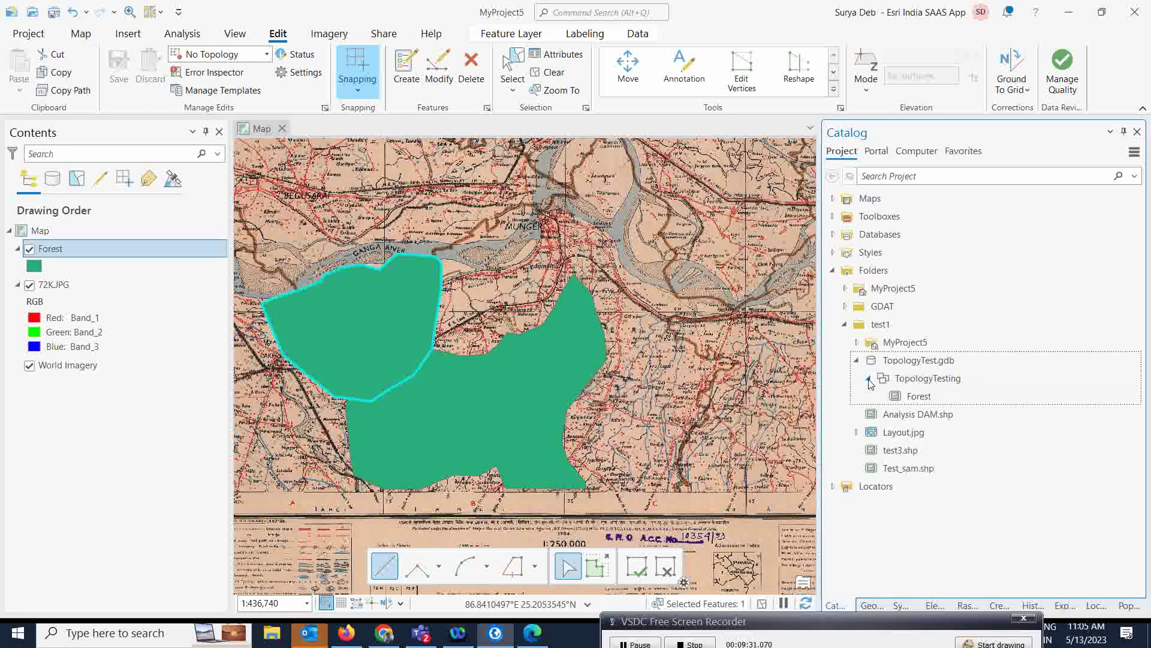
left_click(869, 379)
left_click(912, 379)
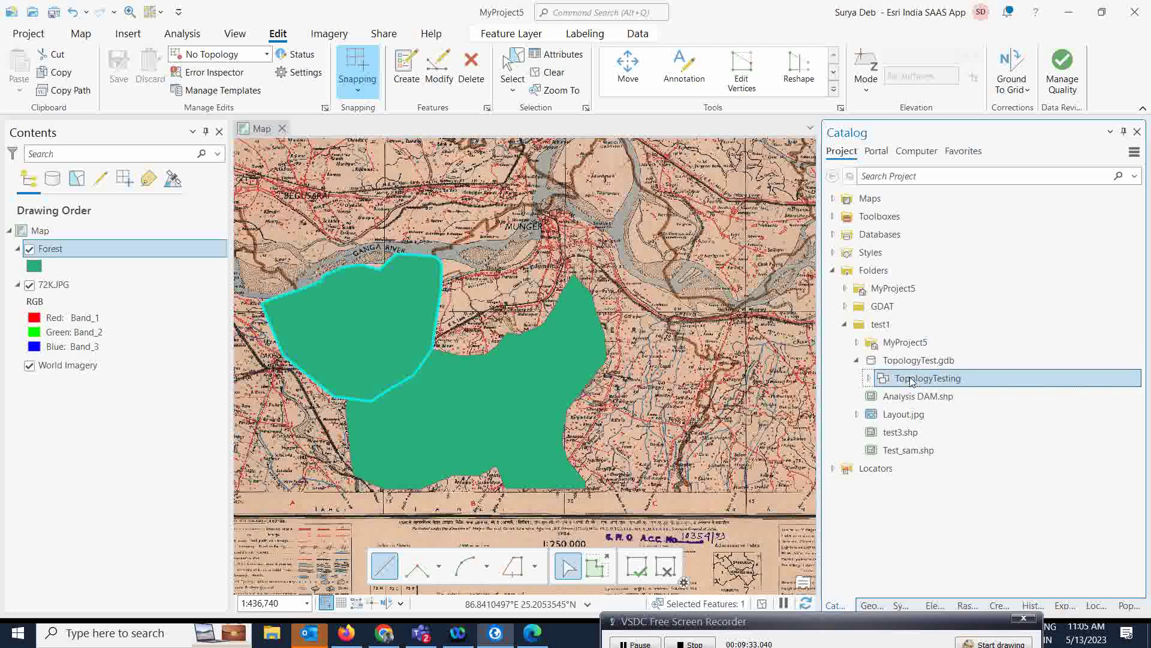
right_click(912, 381)
left_click(943, 160)
key("F2")
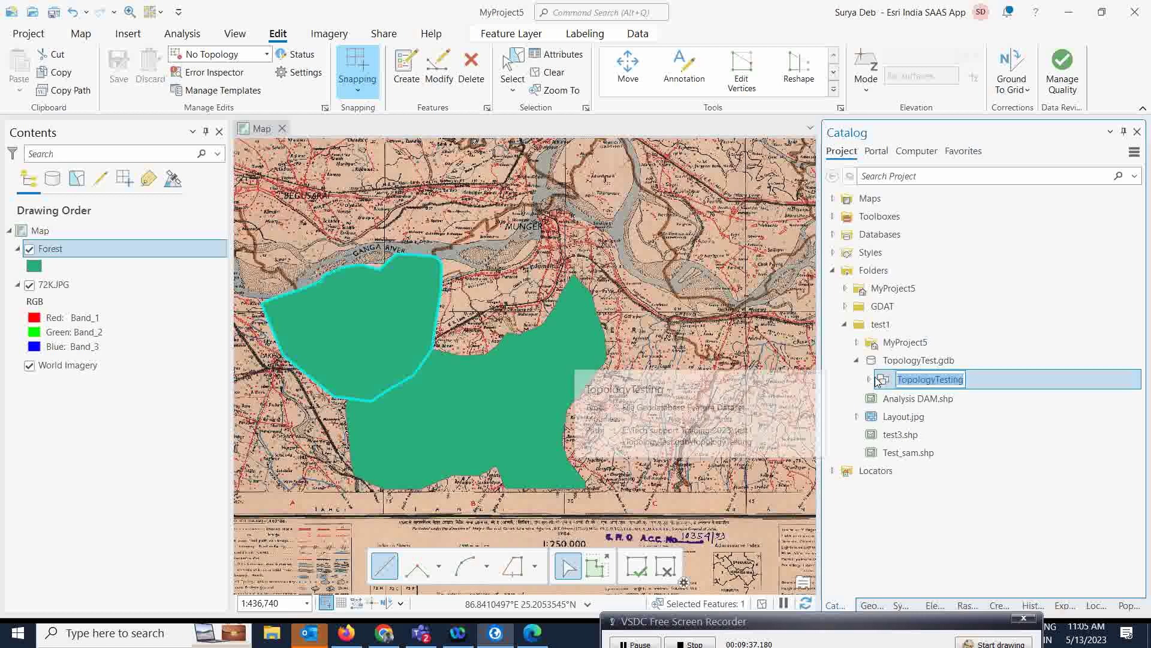
left_click(871, 380)
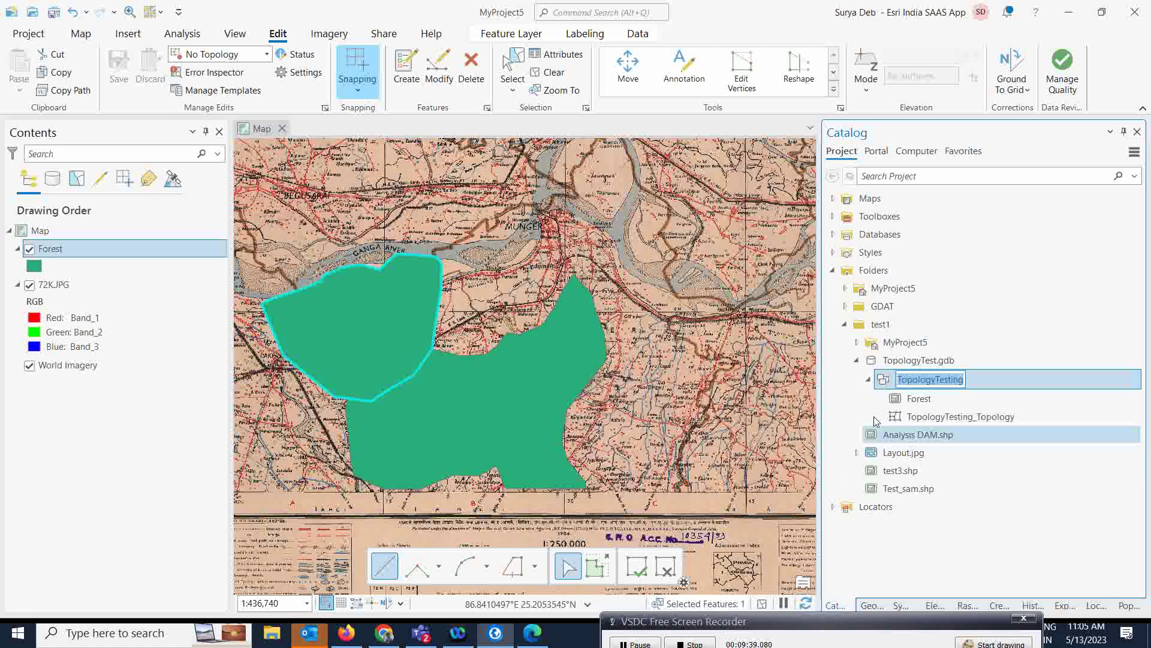
key("Escape")
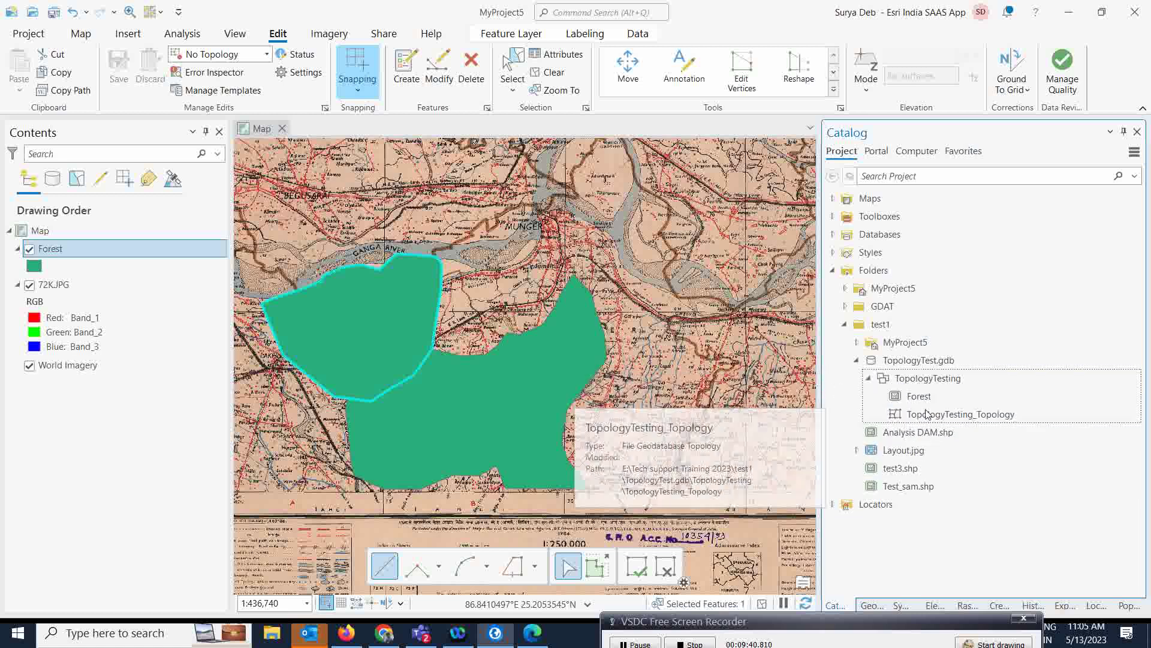
left_click(928, 414)
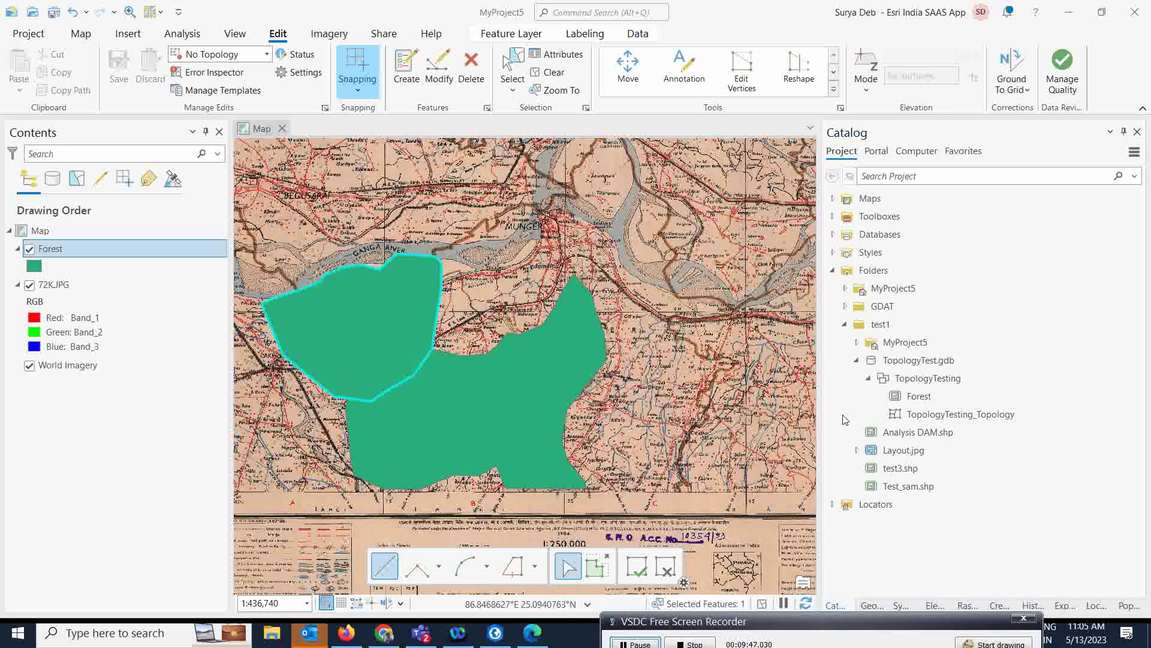
Clear the feature selection and add TopologyTesting_Topology to the current map, keeping the Forest layer visible
left_click(553, 75)
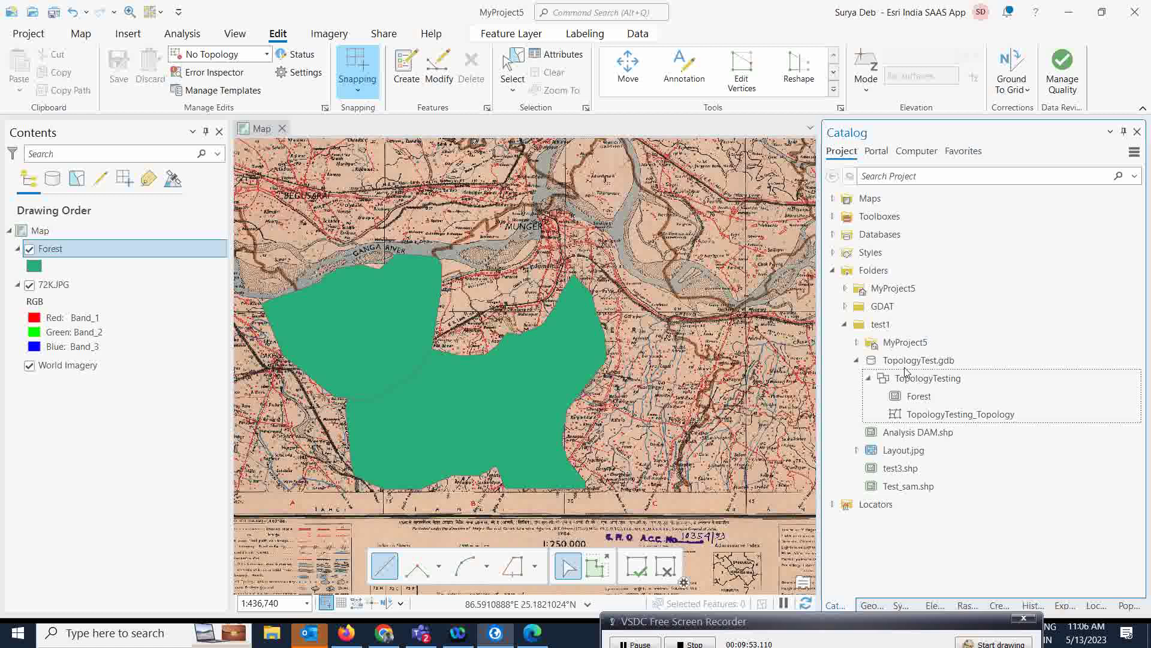
left_click(918, 414)
right_click(917, 420)
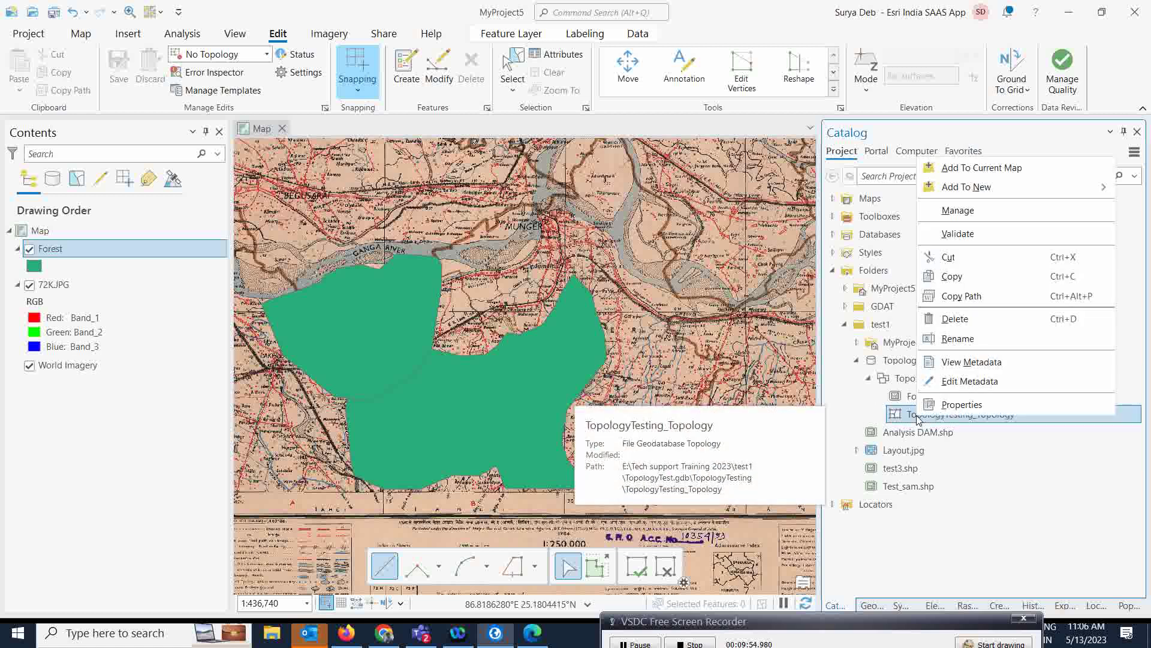
left_click(948, 170)
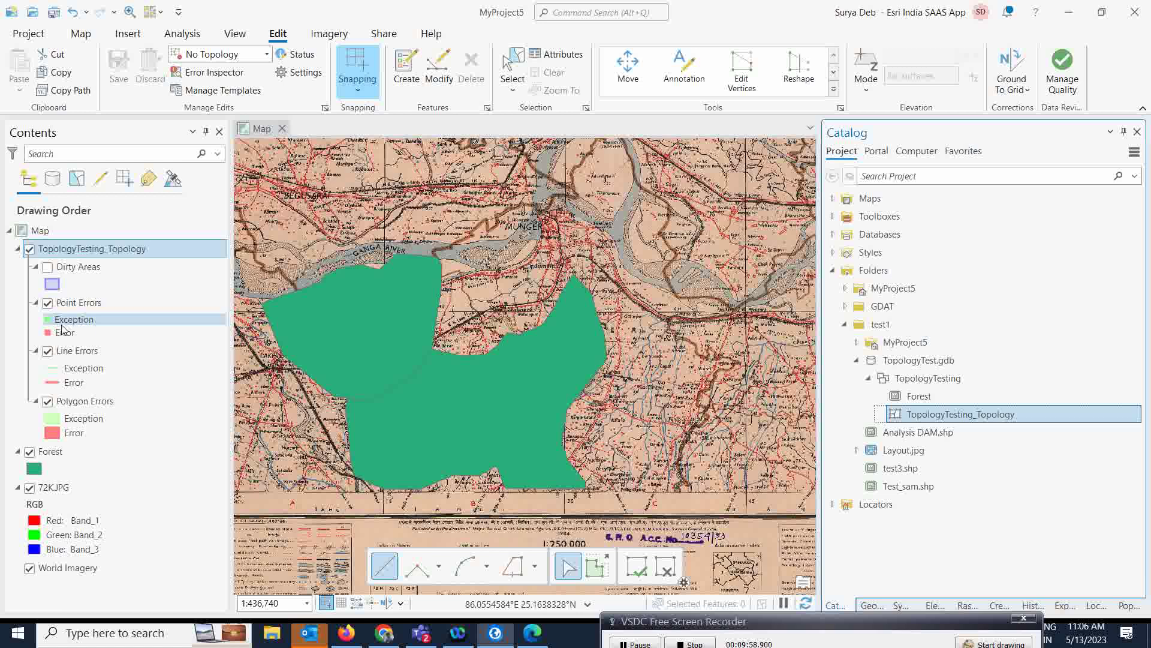
left_click(30, 453)
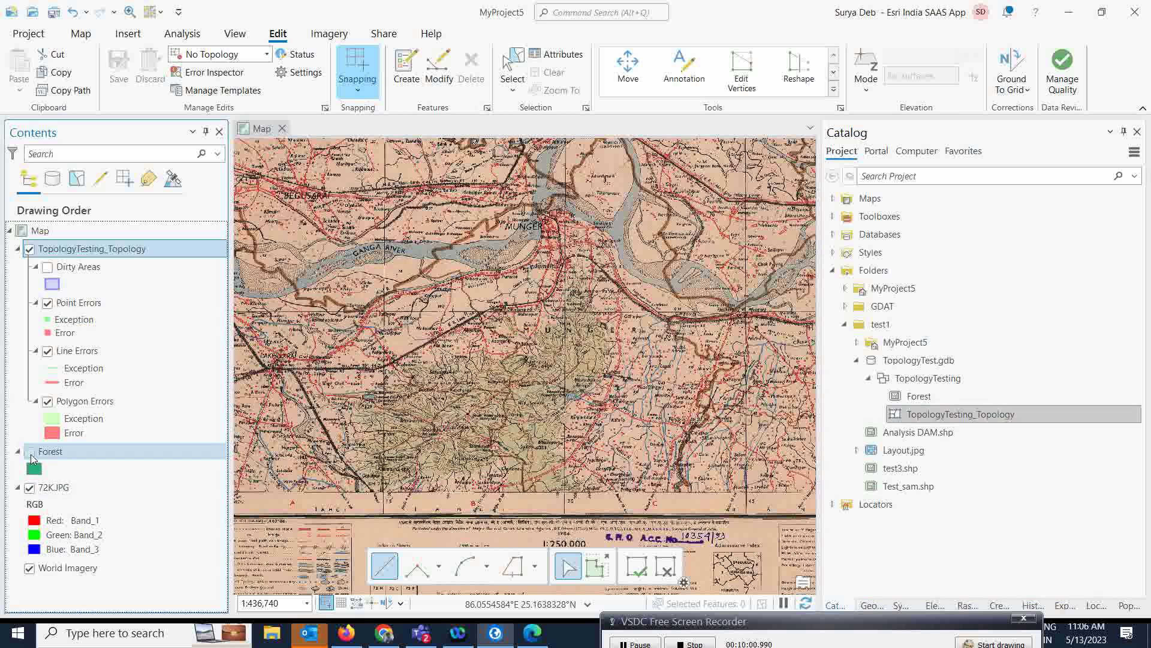
left_click(31, 453)
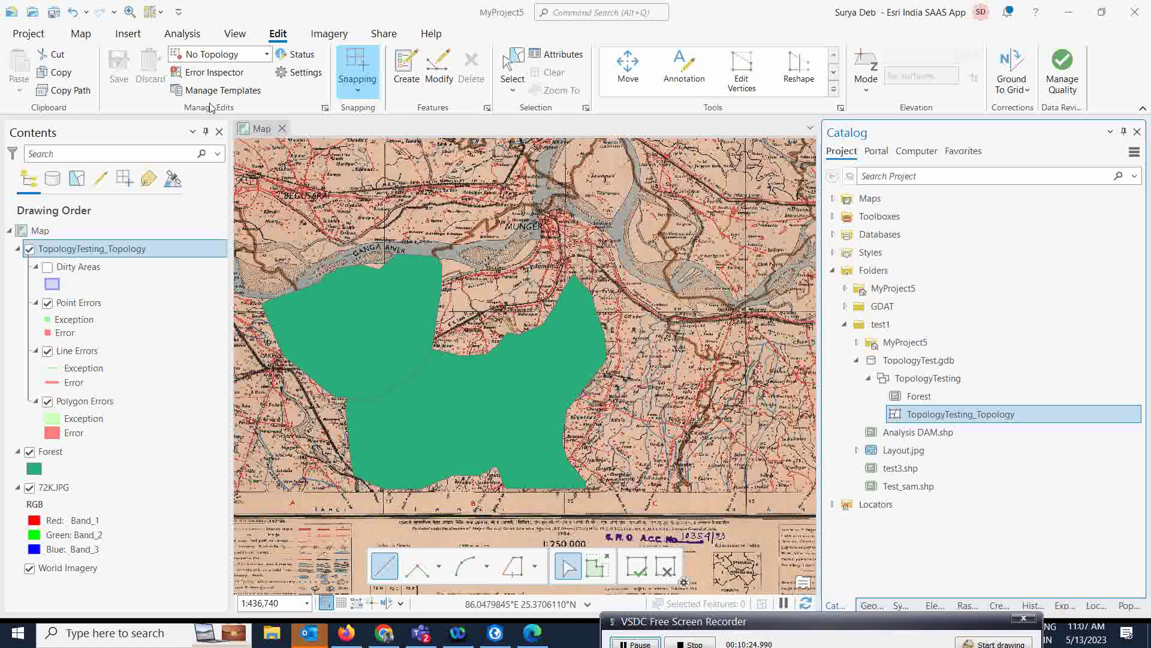
Set the editing topology to TopologyTesting_Topology (Geodatabase) and validate it in the Error Inspector
left_click(267, 56)
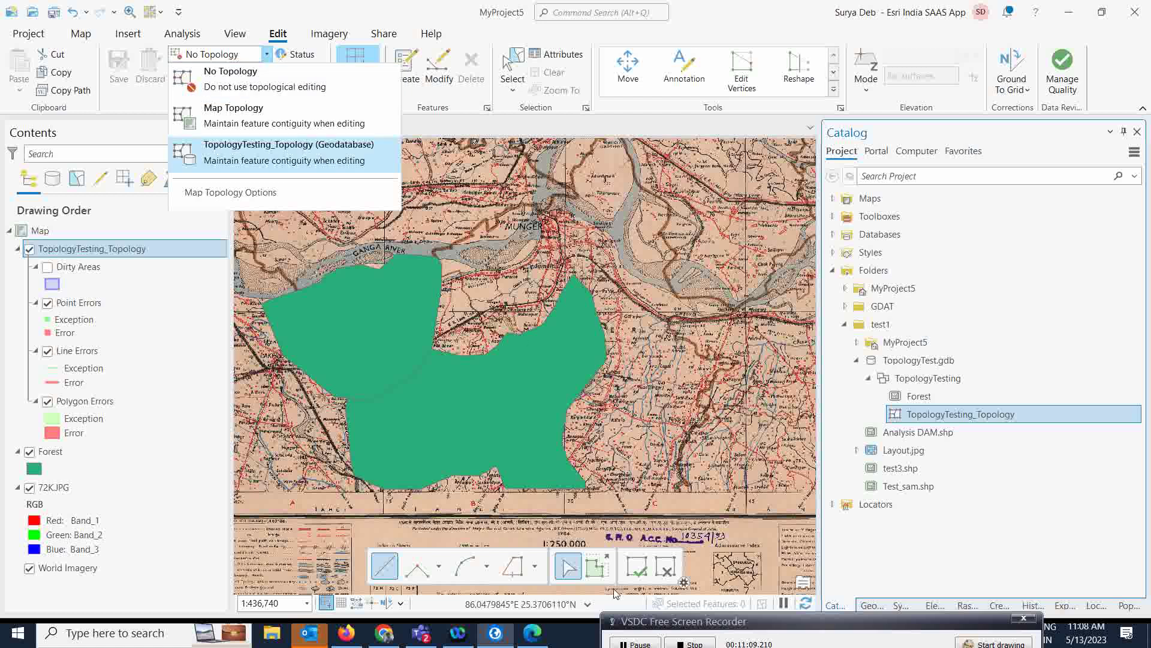
key("Escape")
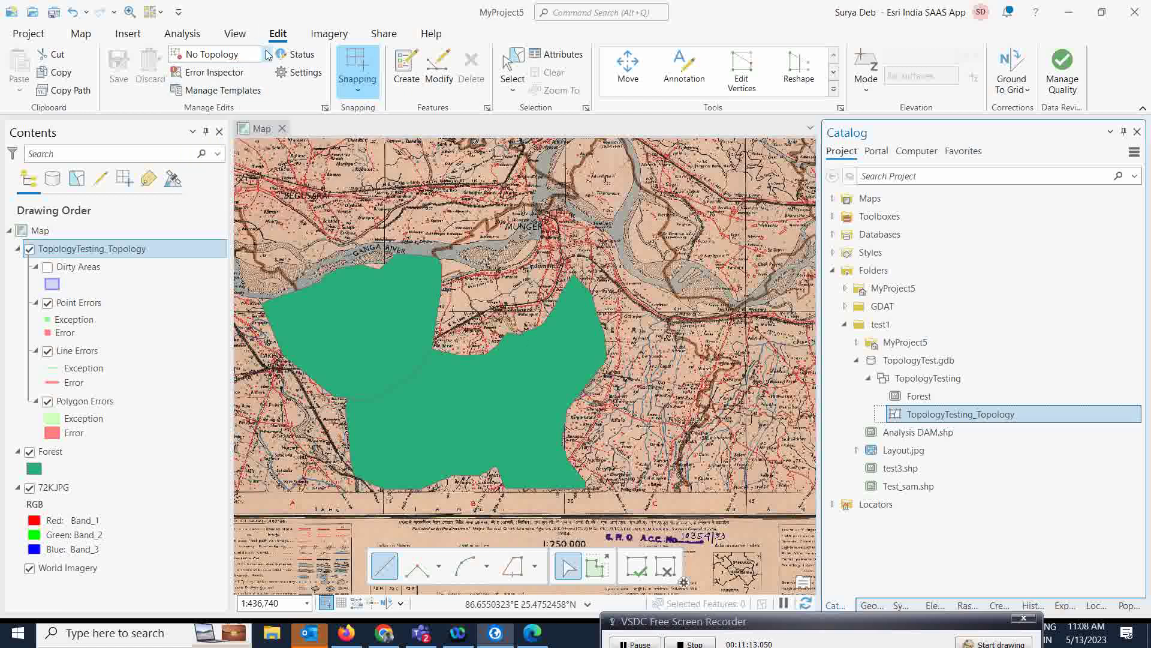
left_click(266, 55)
left_click(248, 123)
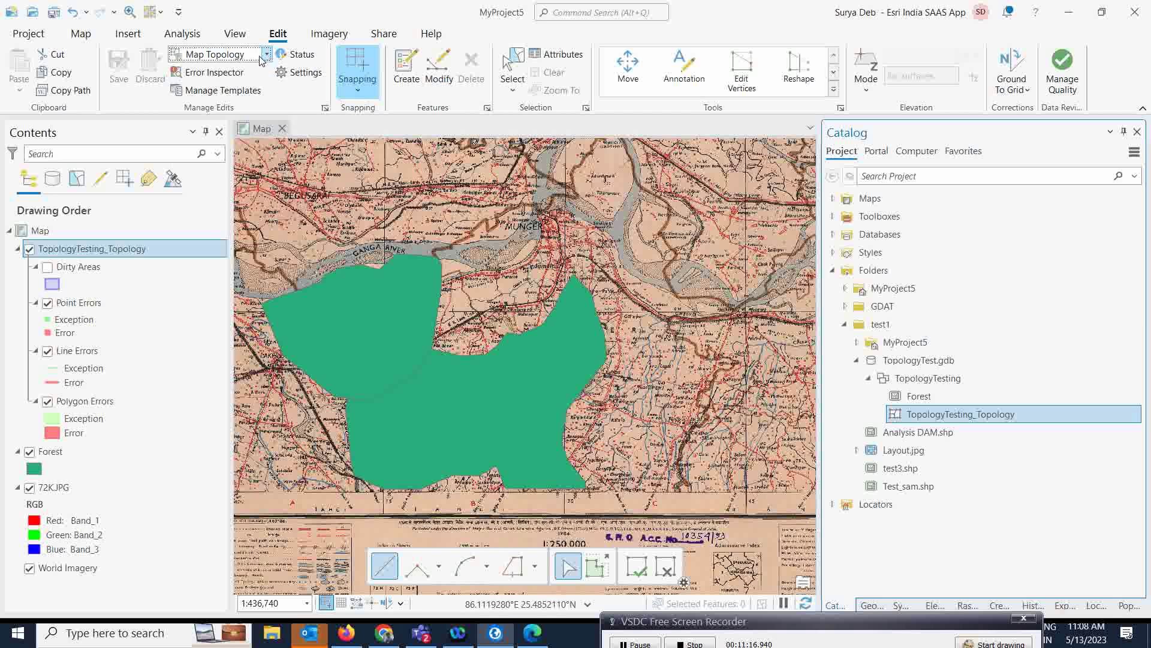
left_click(197, 78)
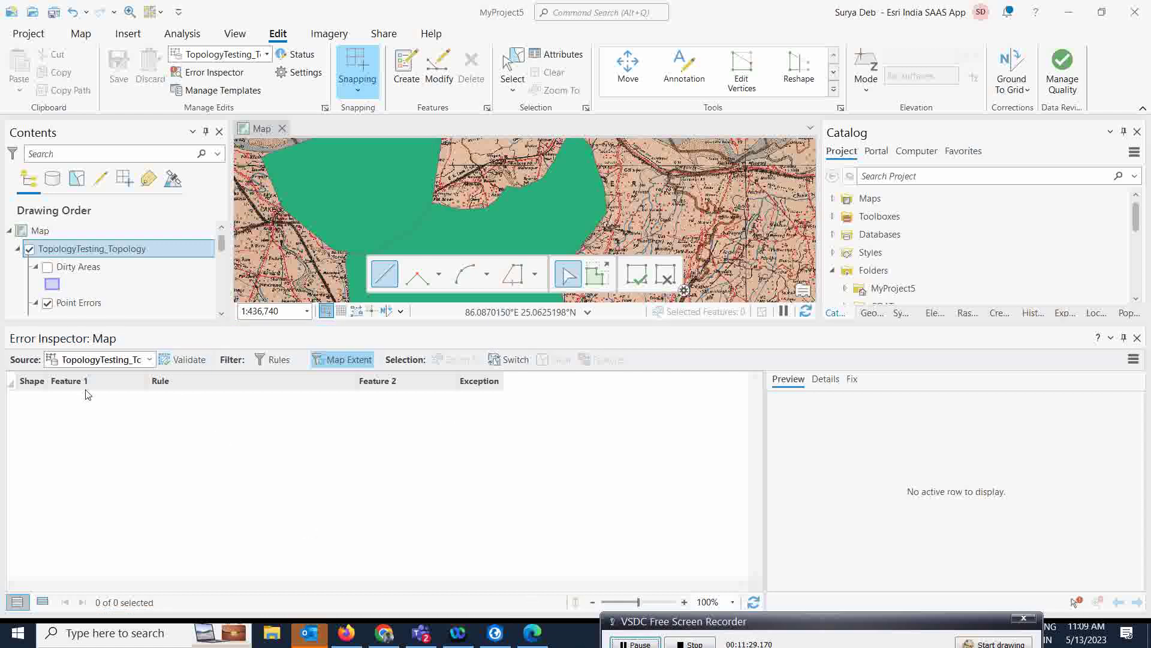
left_click(178, 364)
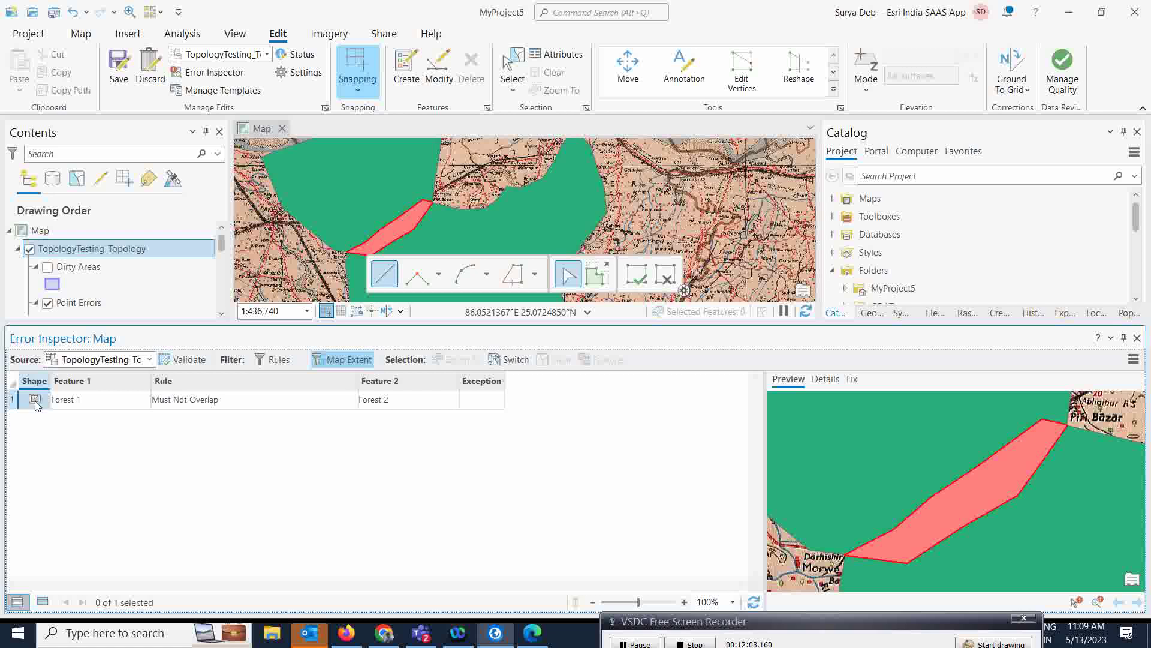
Select the Must Not Overlap error between Forest 1 and Forest 2 and fix it by merging the overlap into Forest 1 (Largest)
left_click(14, 401)
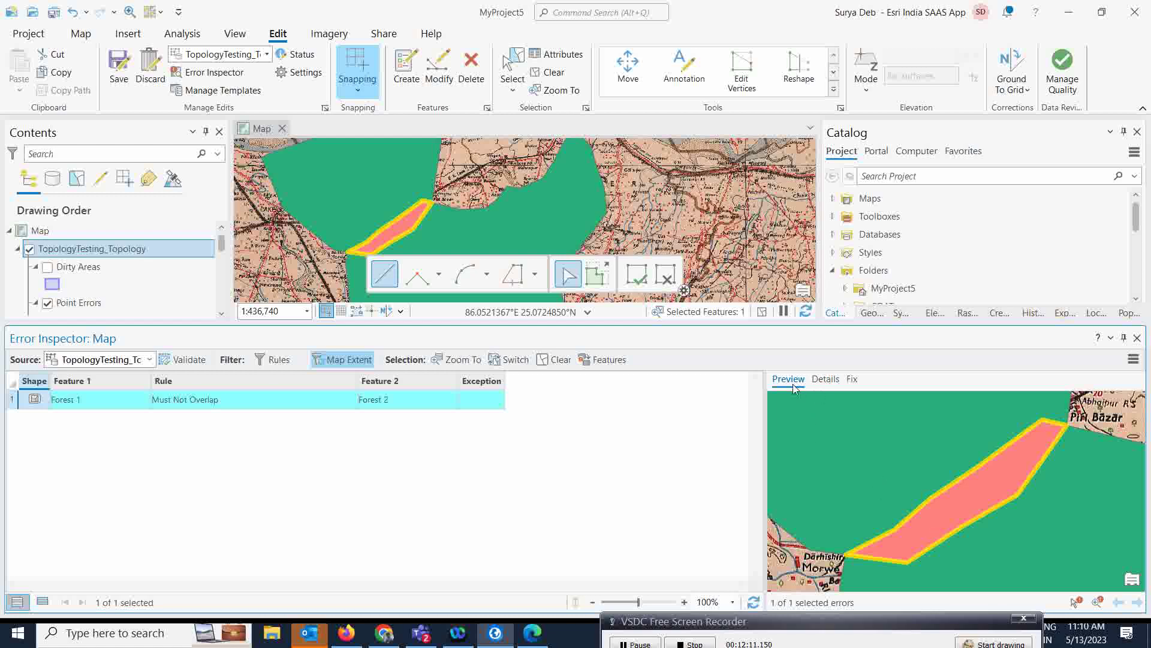
left_click(822, 380)
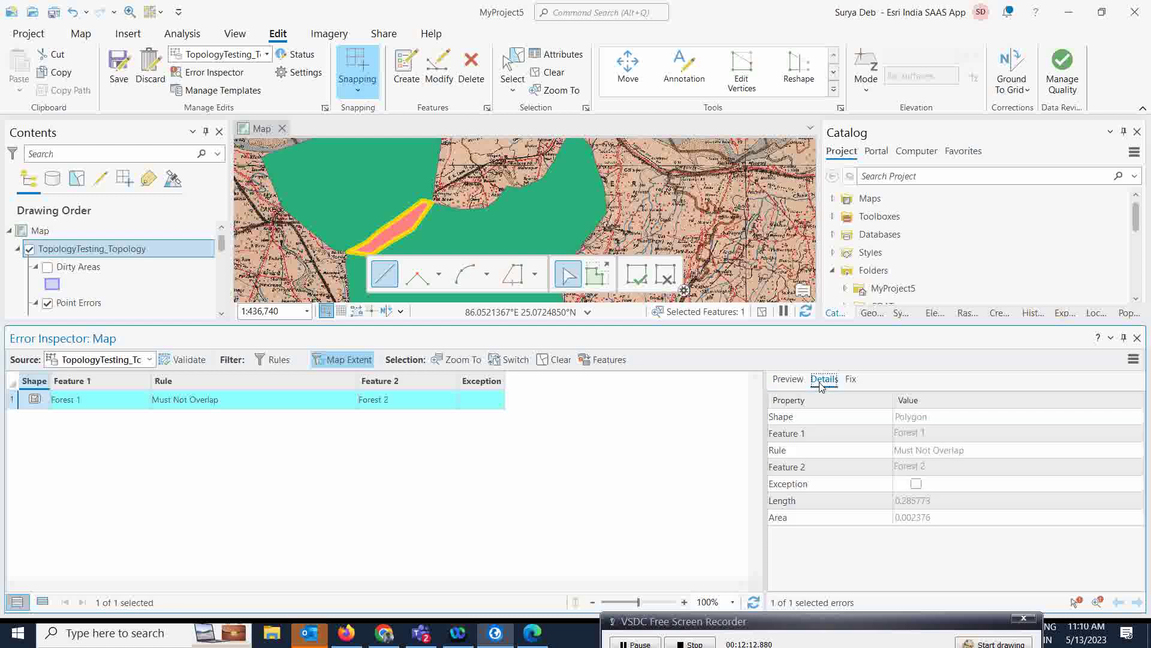
left_click(852, 379)
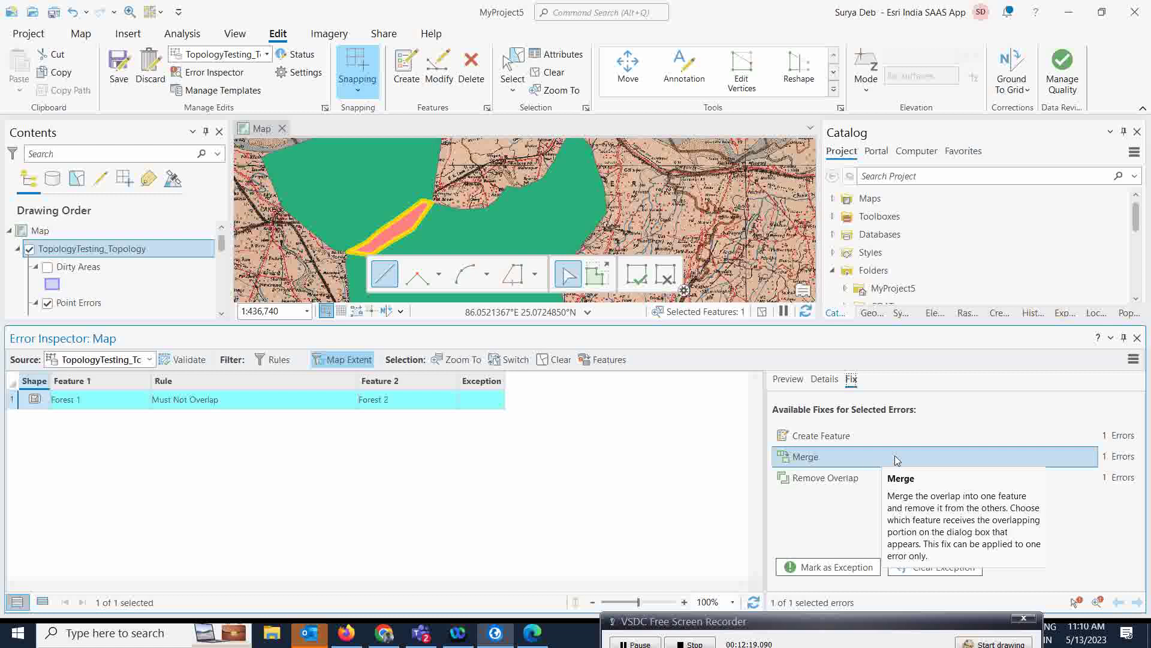
left_click(807, 462)
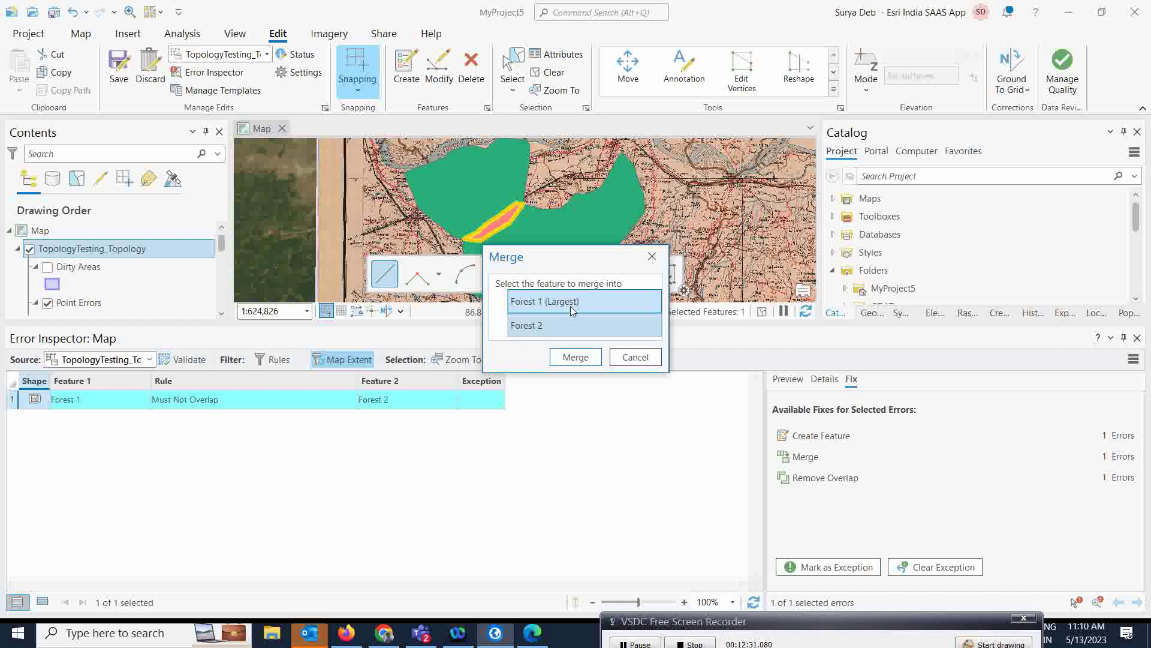
left_click(569, 358)
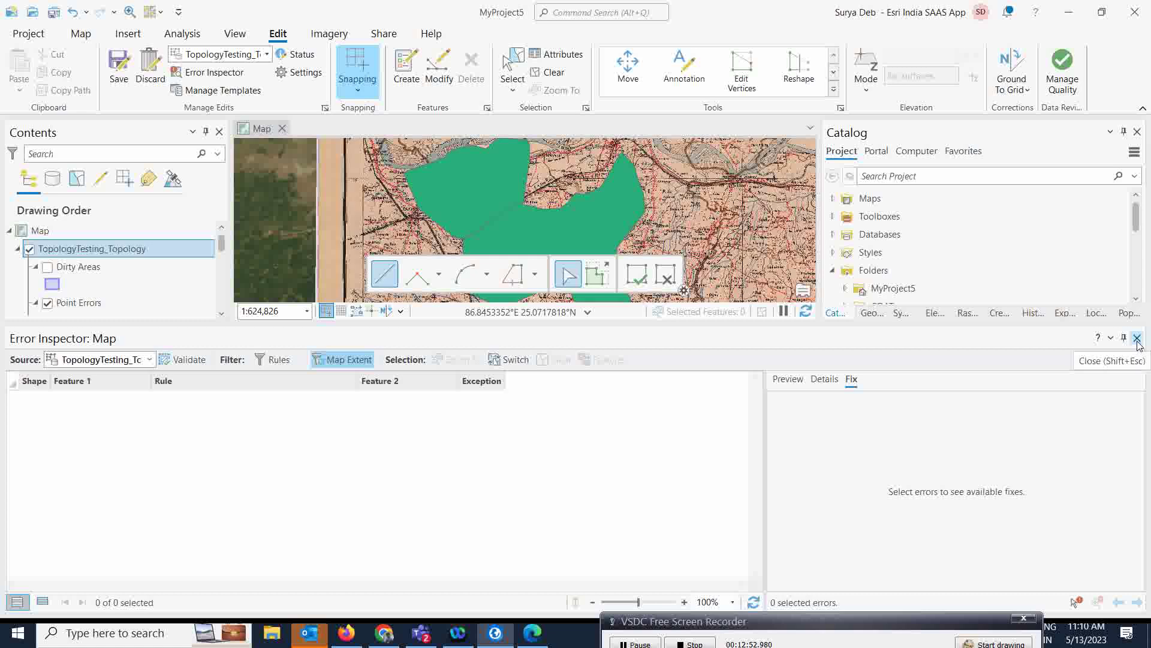
Save all edits and return to exploring the map with the Error Inspector closed
left_click(118, 67)
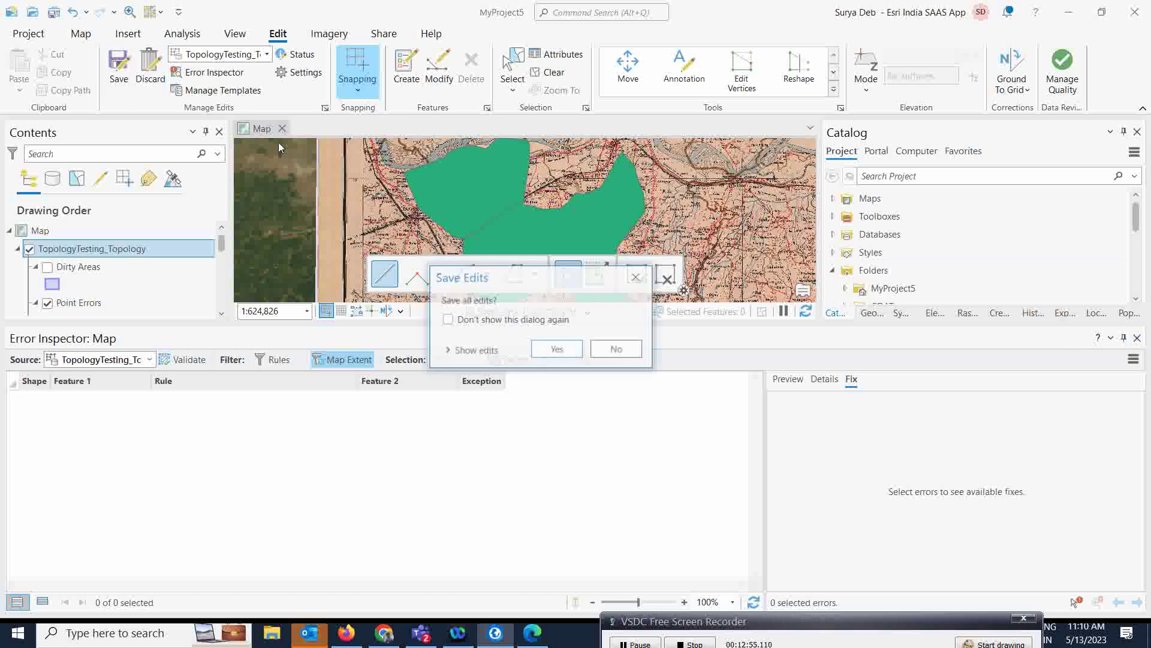
left_click(553, 349)
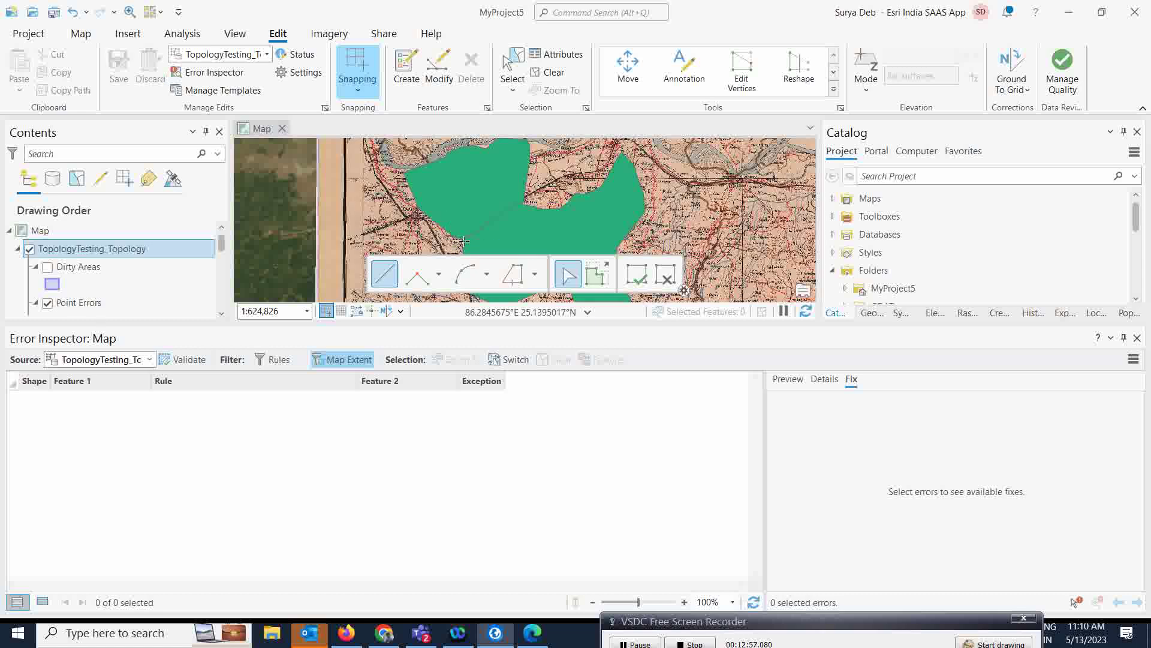
left_click(81, 34)
left_click(117, 70)
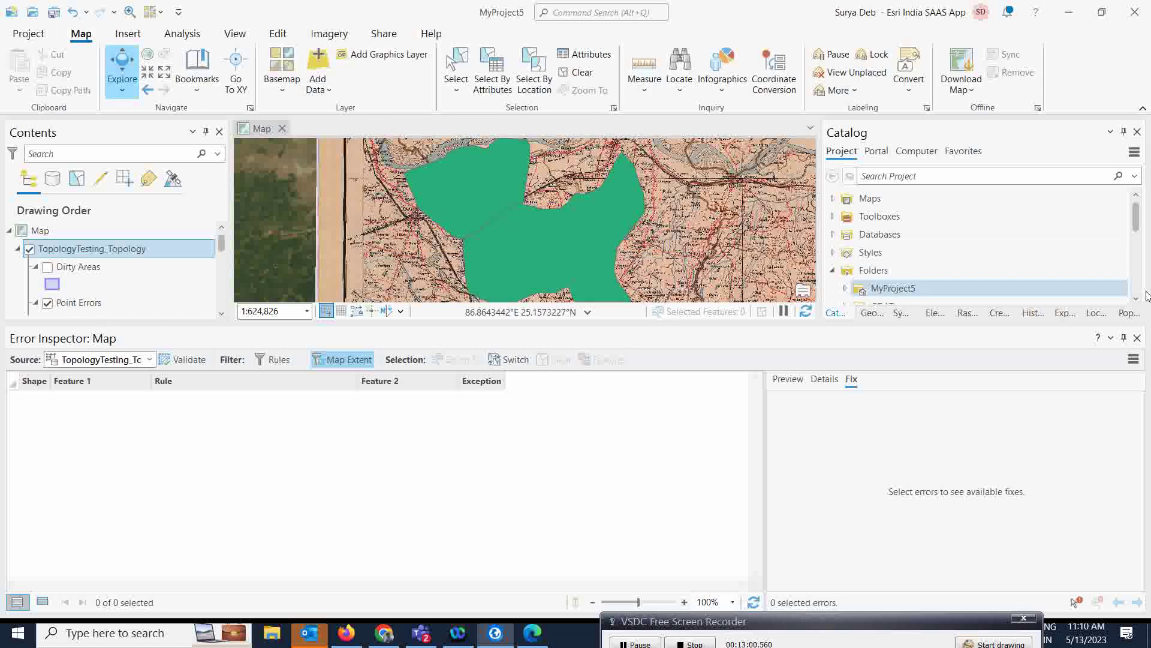
left_click(1137, 338)
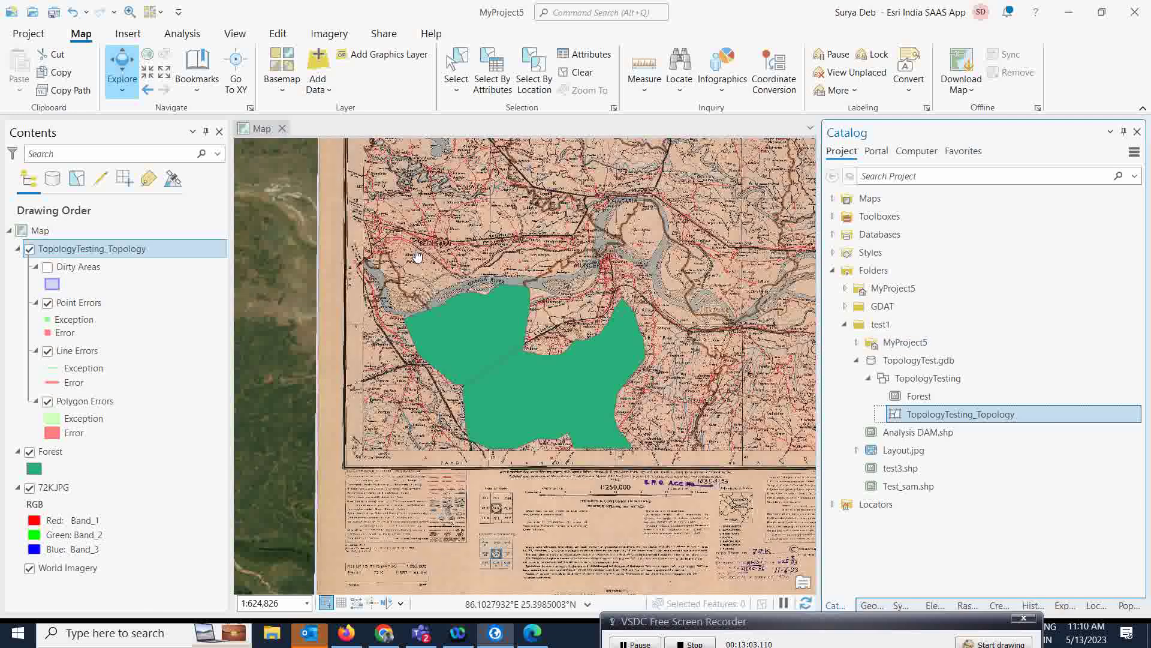